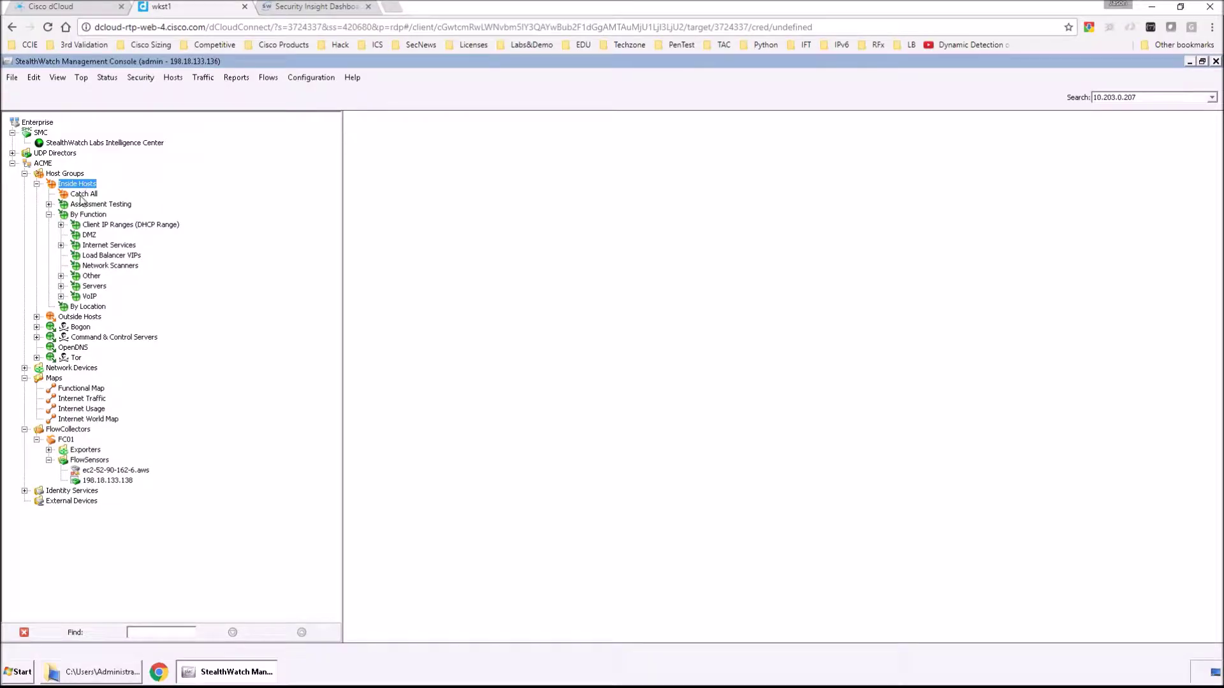
Step: Open the Host Group Dashboard for Inside Hosts from the tree's context menu
right_click(79, 185)
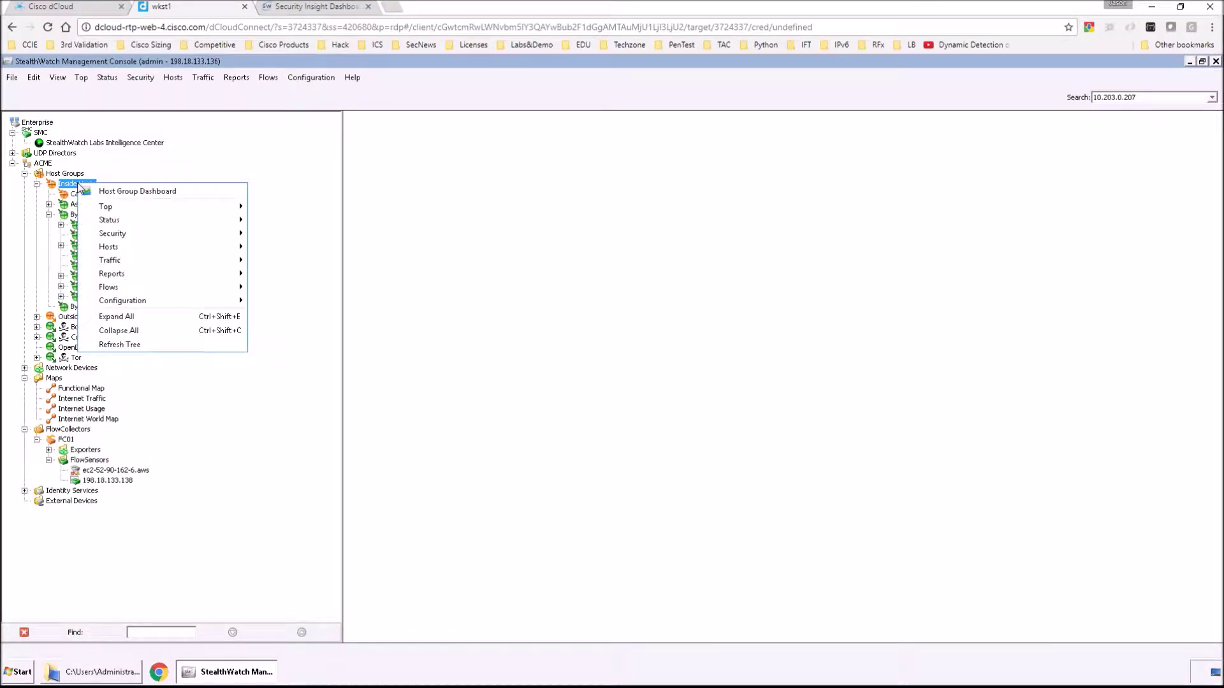
click(167, 194)
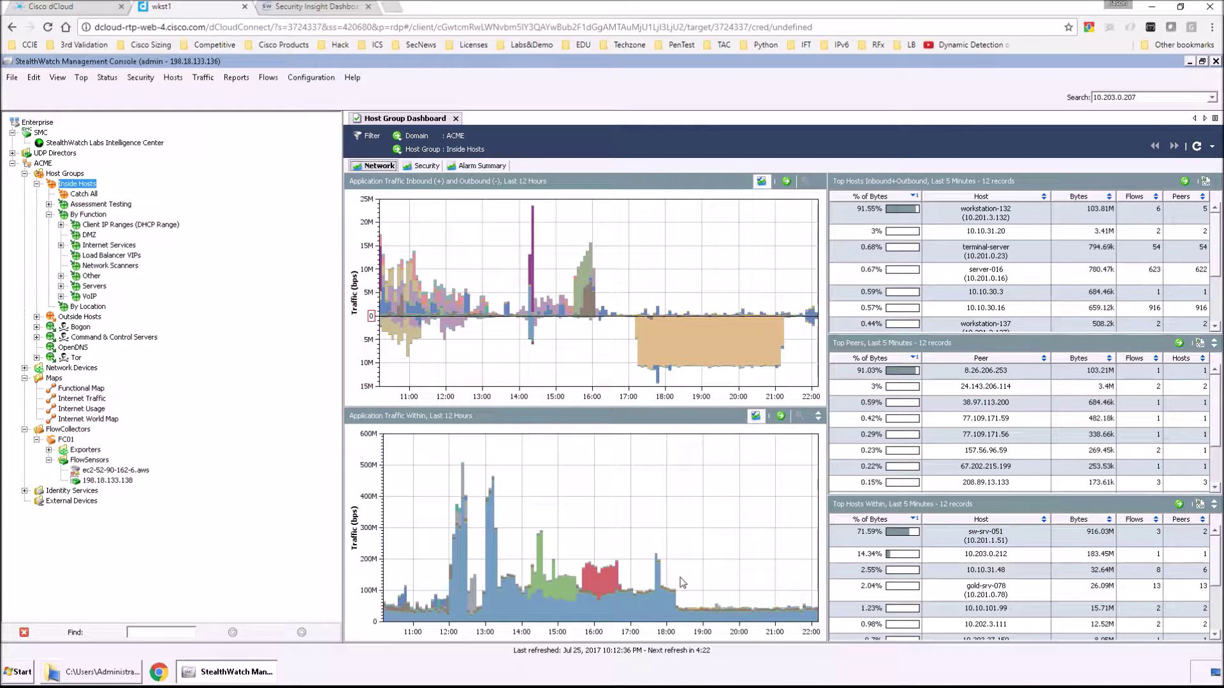
Step: Drill into Inside Hosts application traffic for the last 12 hours and highlight the SQL series
click(780, 416)
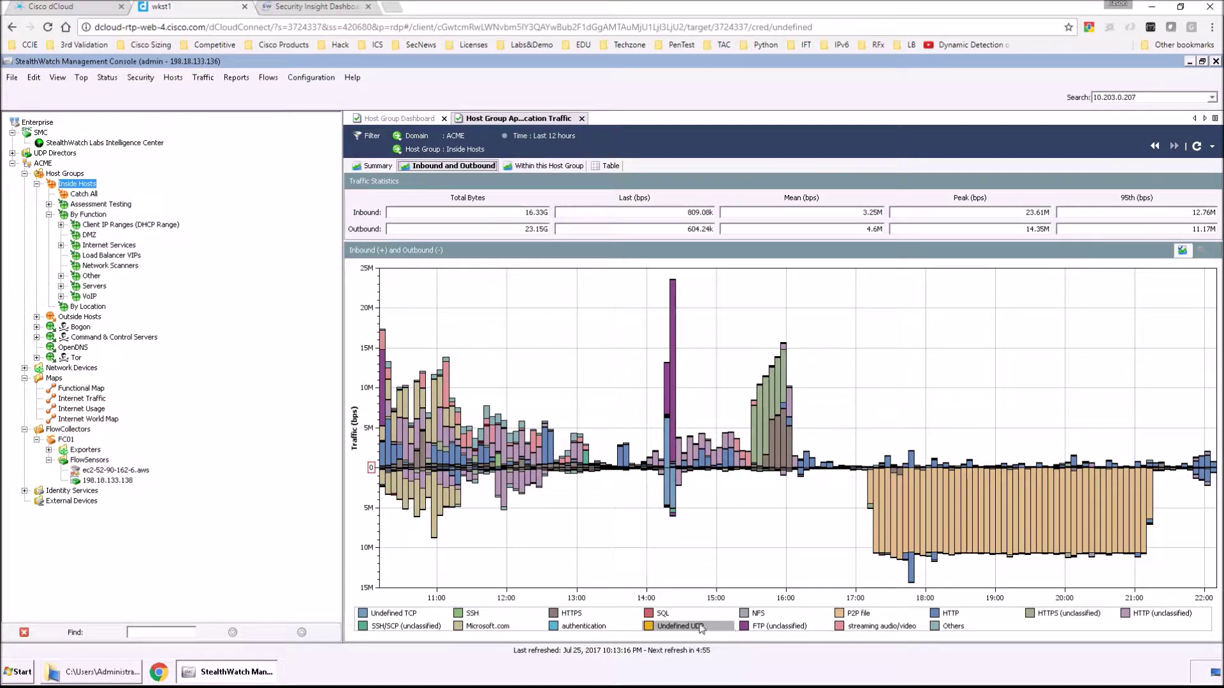
click(663, 613)
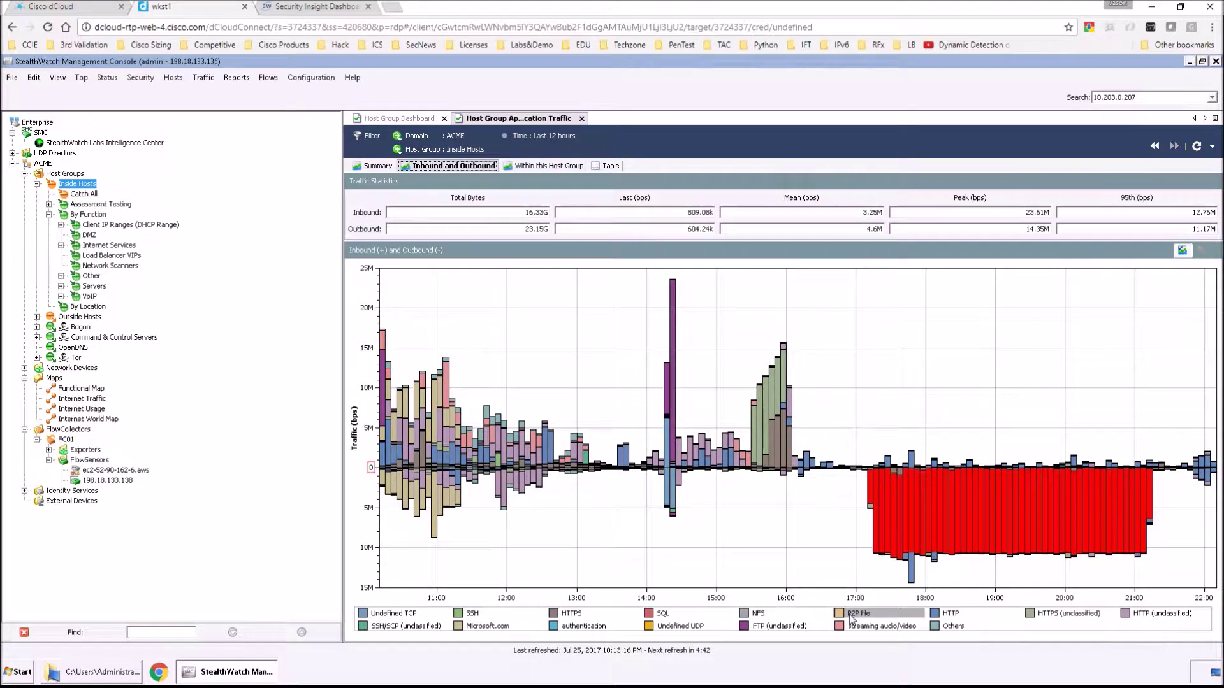
mouse_move(969, 523)
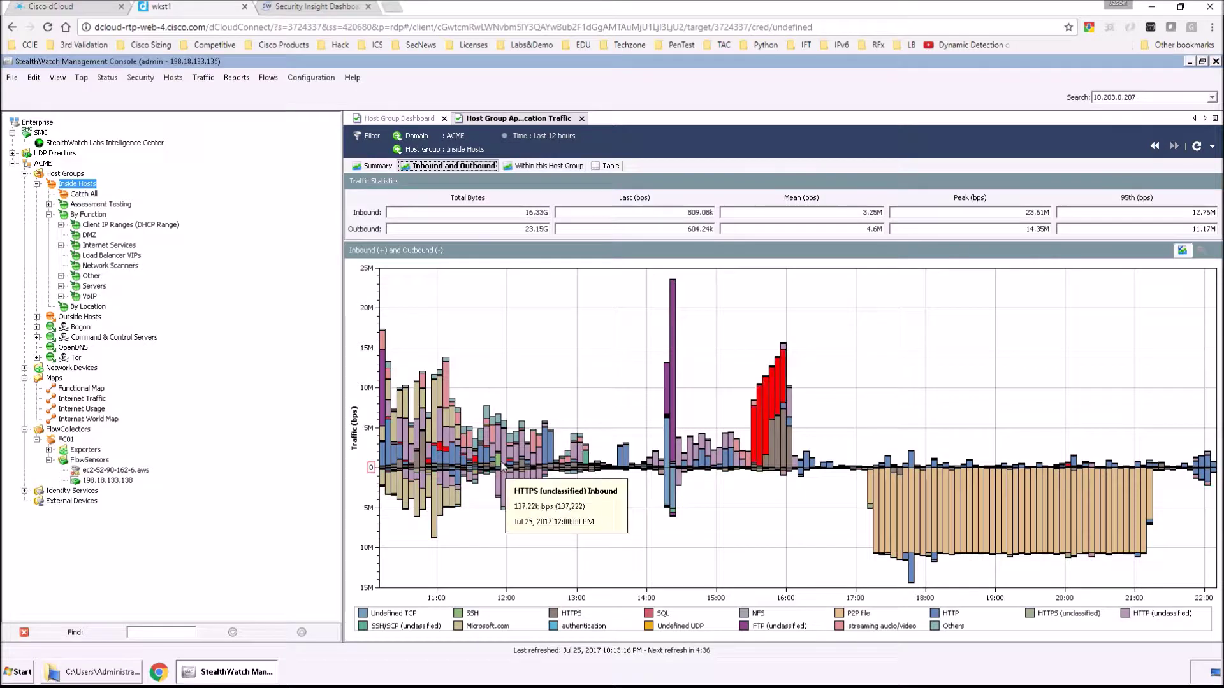
mouse_move(499, 464)
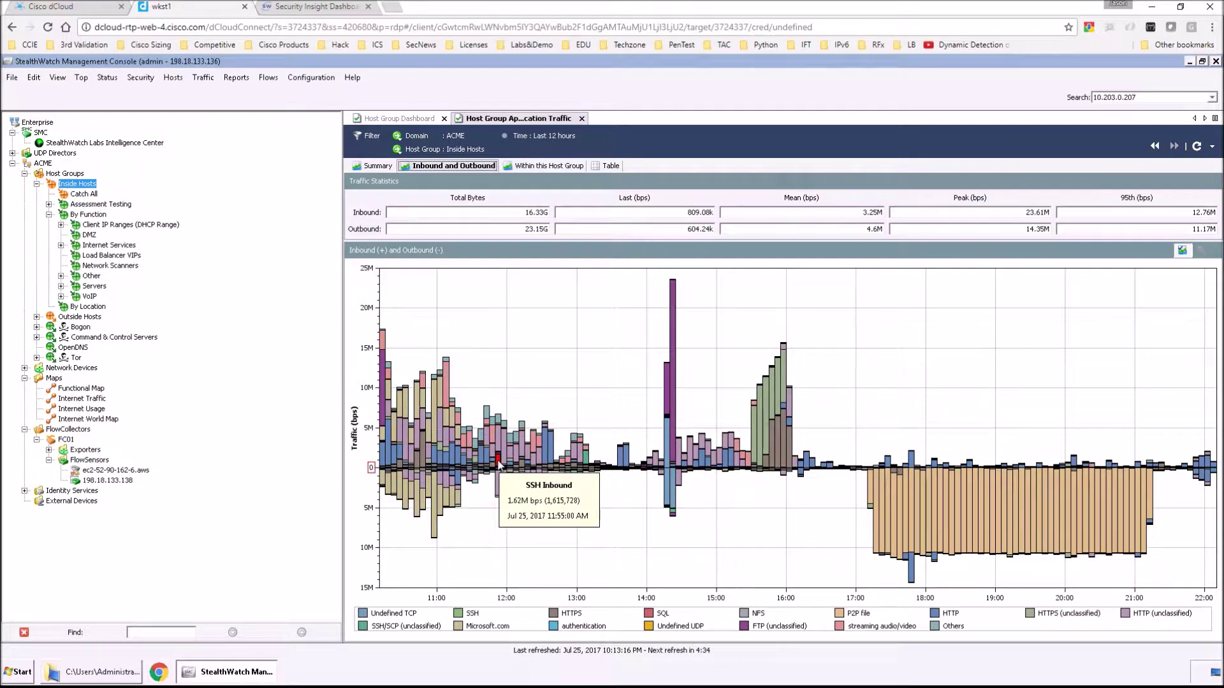
Step: List top conversations for the SSH spike near 11:55 AM and select workstation-078's row
right_click(499, 464)
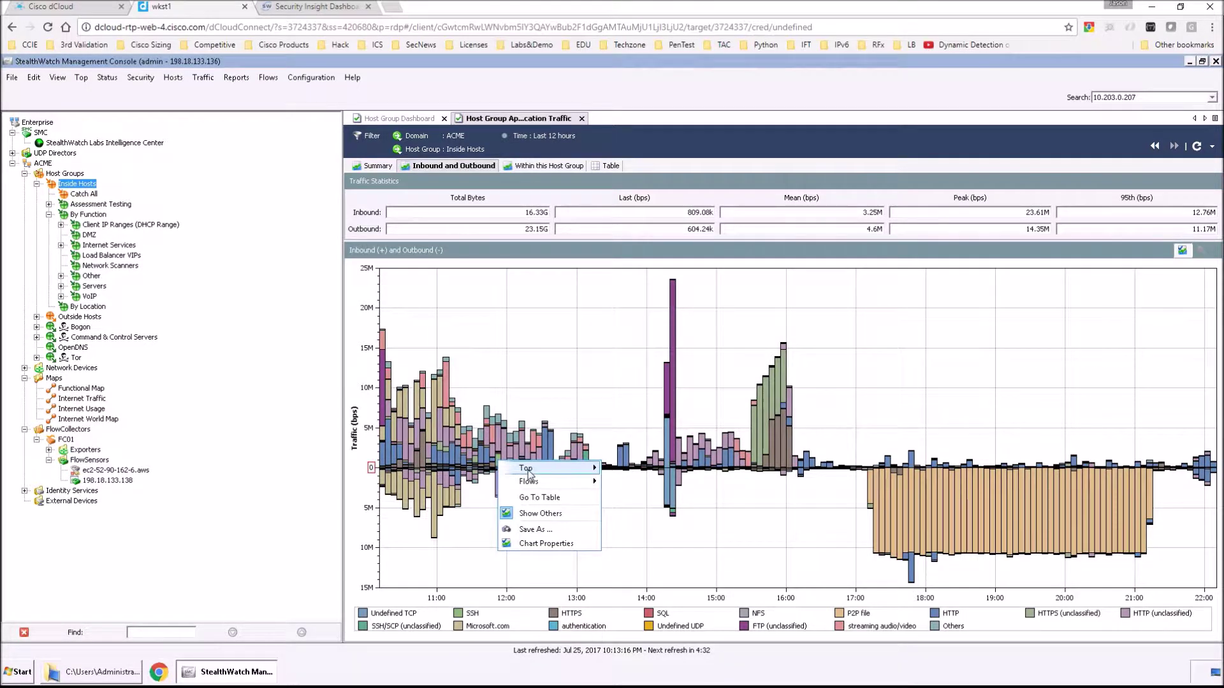
mouse_move(529, 471)
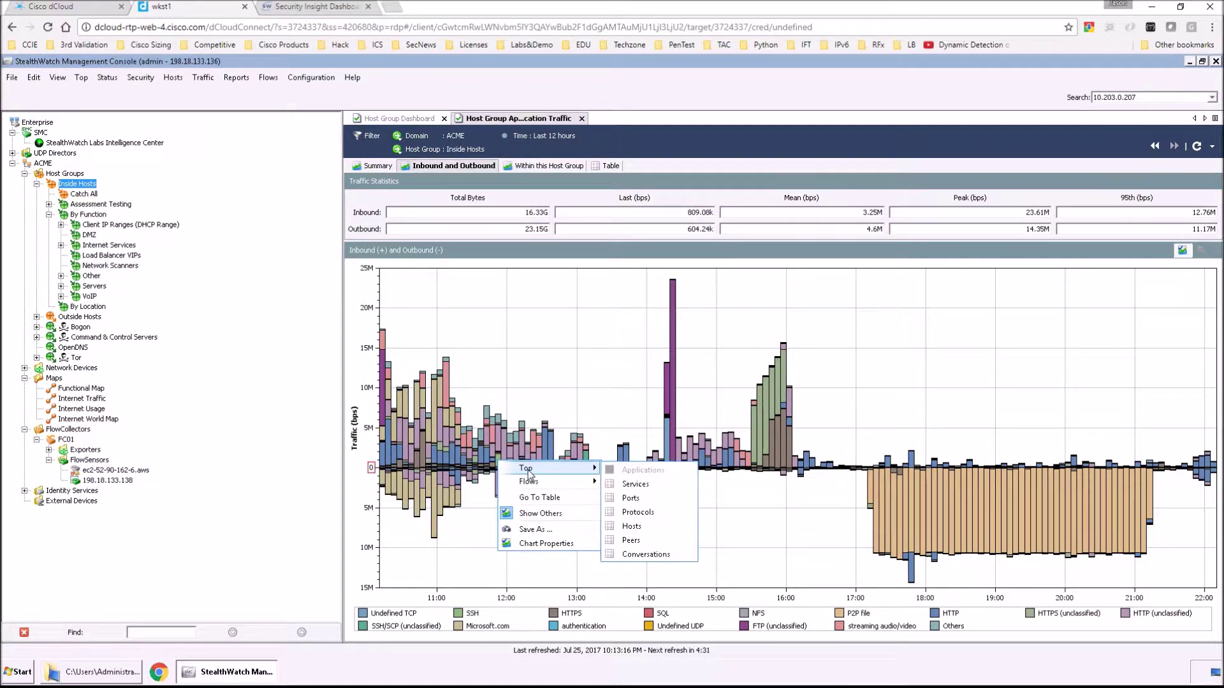
click(645, 554)
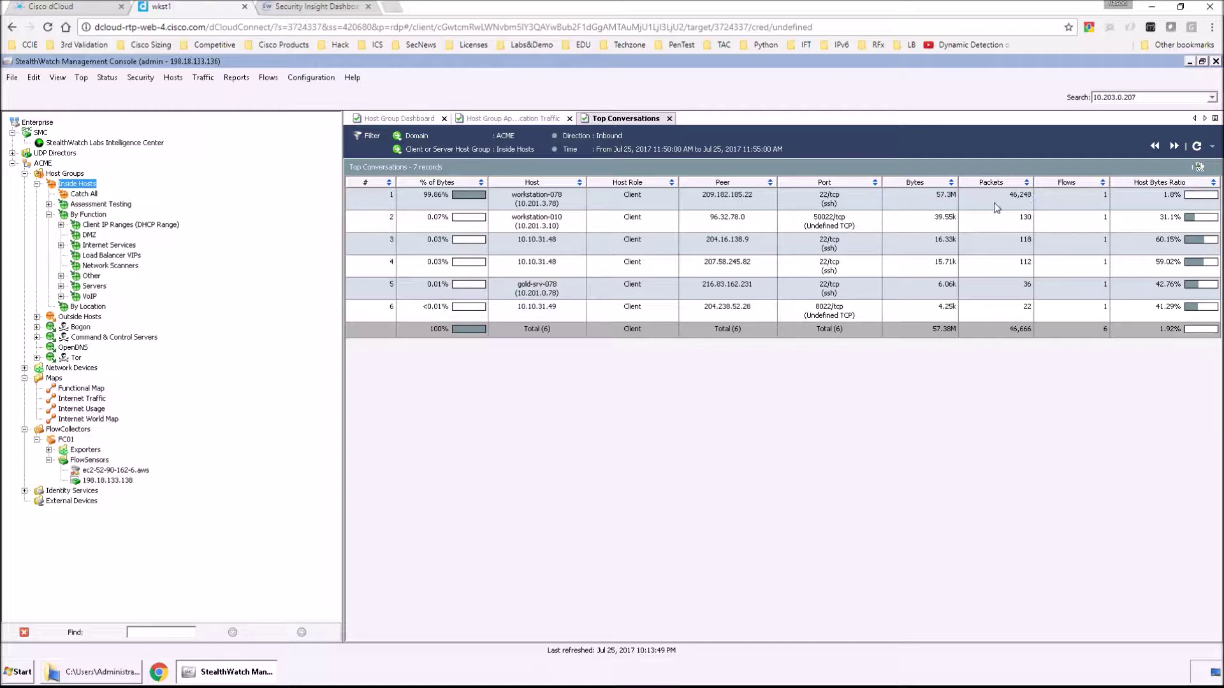
click(513, 203)
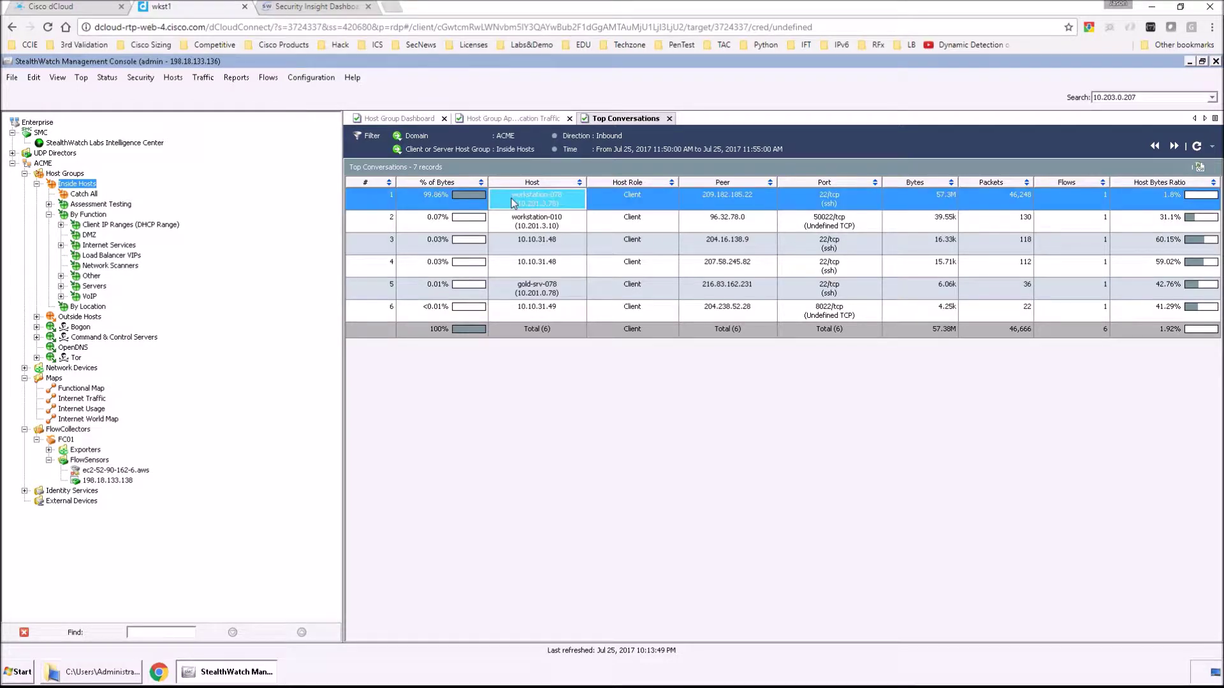
right_click(513, 203)
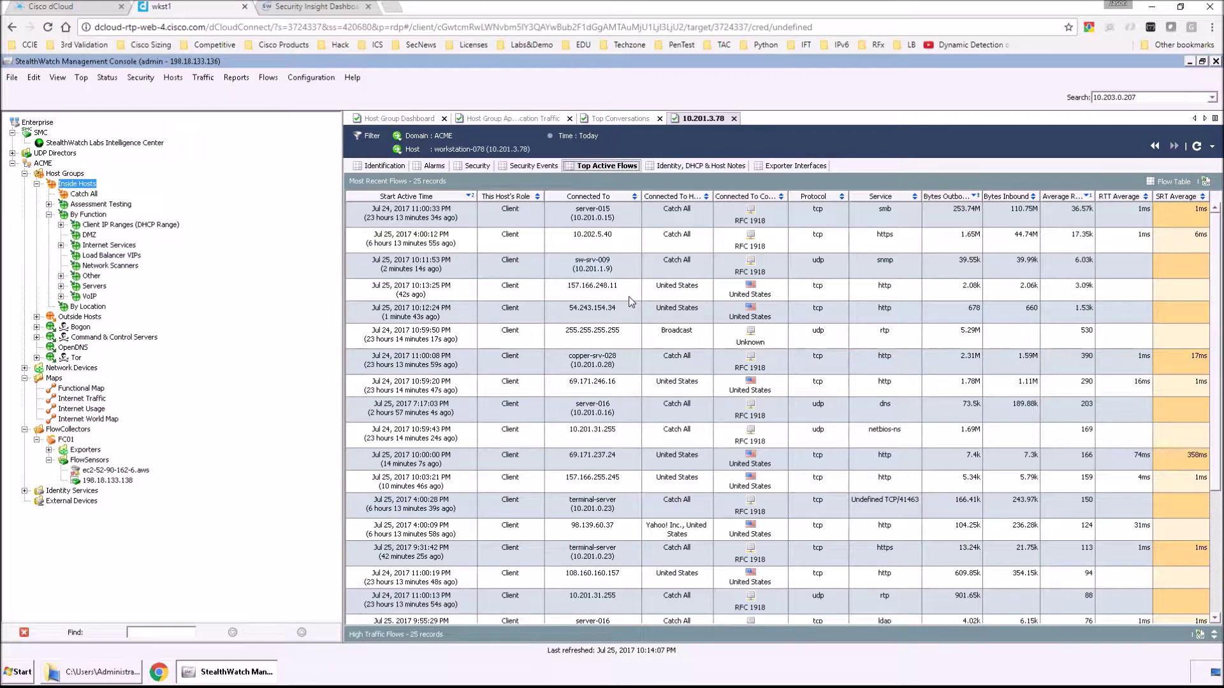
Step: Browse workstation-078's active flows, identity and security events, then close its snapshot
scroll(630, 296, down, 1)
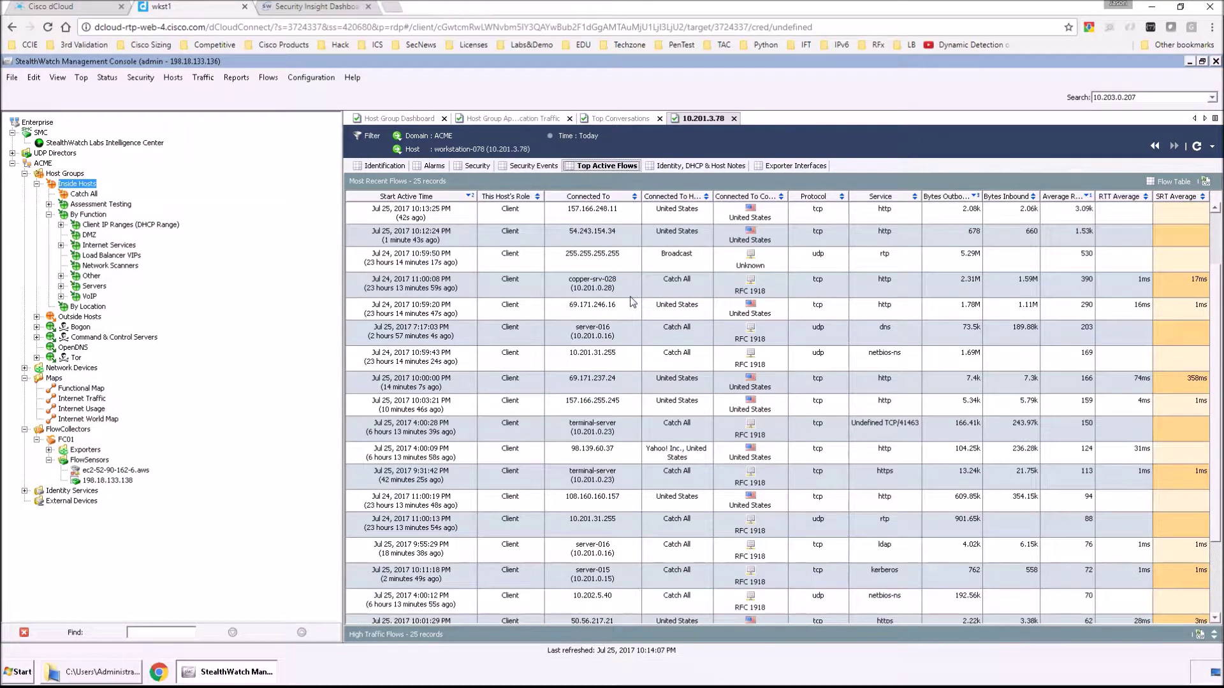
scroll(632, 302, down, 2)
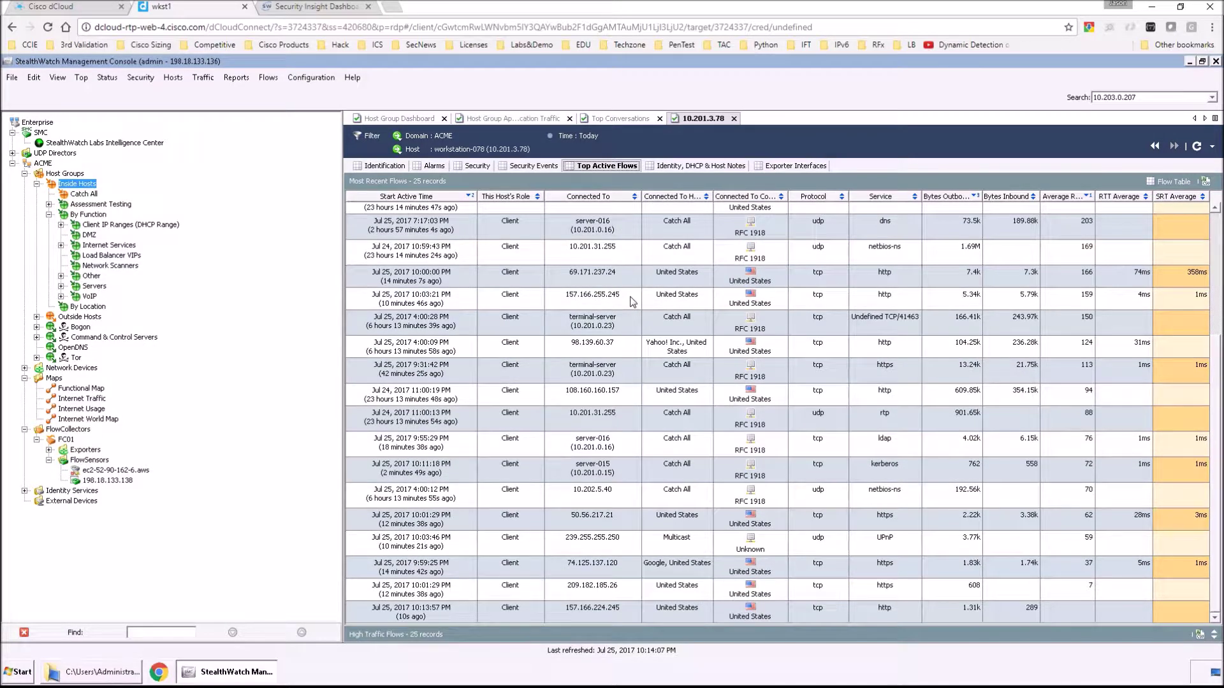
scroll(631, 301, up, 3)
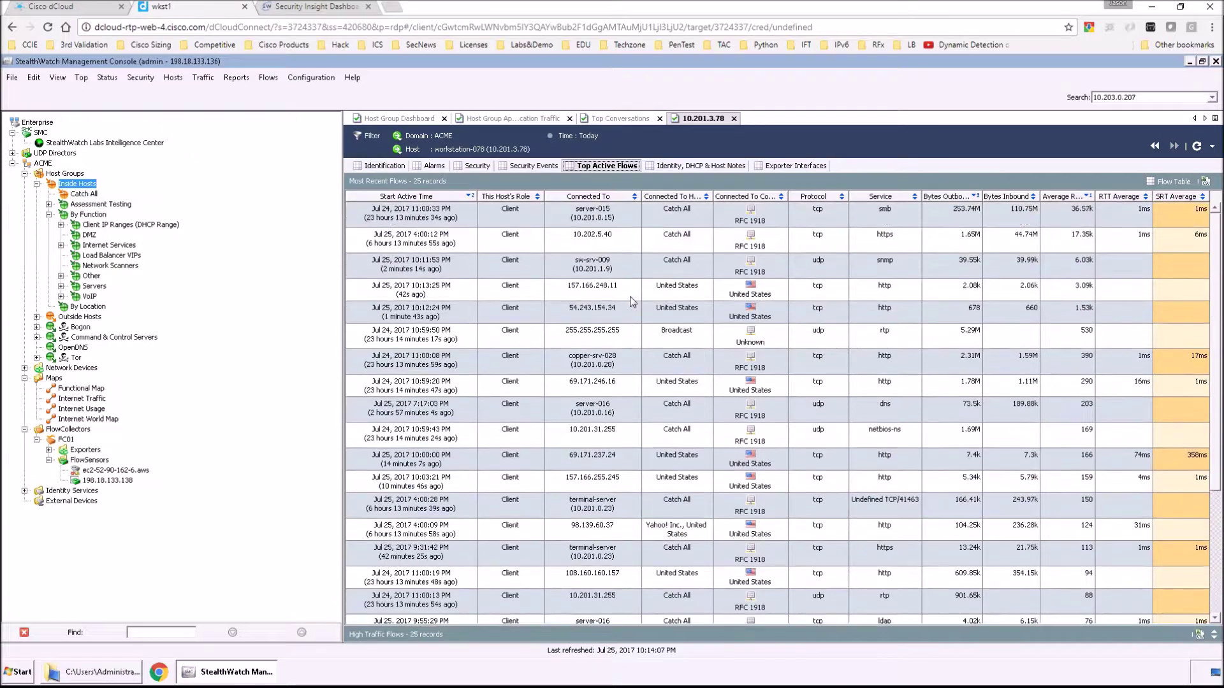
click(674, 167)
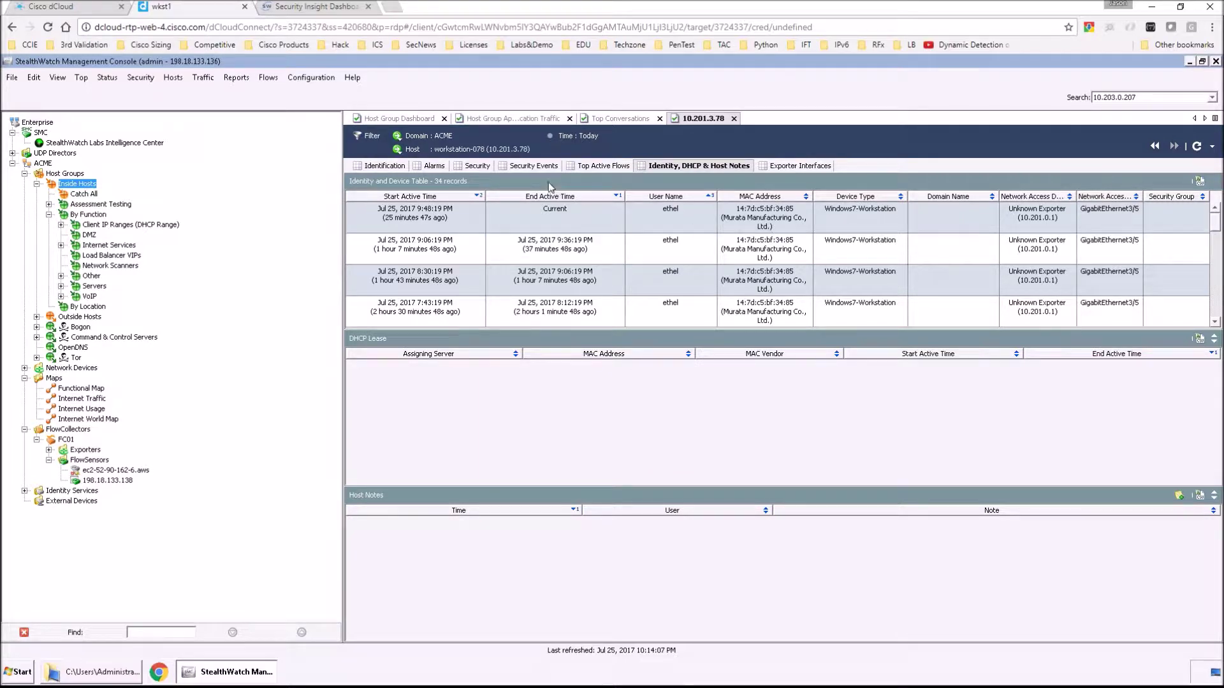
click(534, 167)
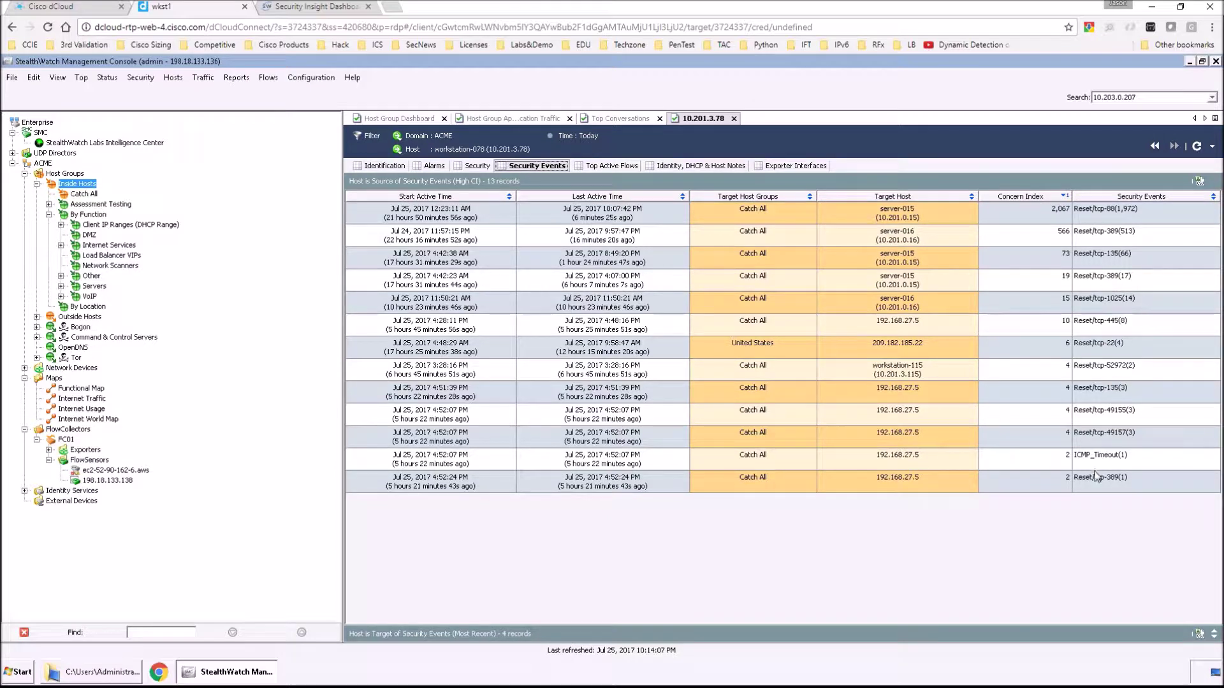
click(734, 119)
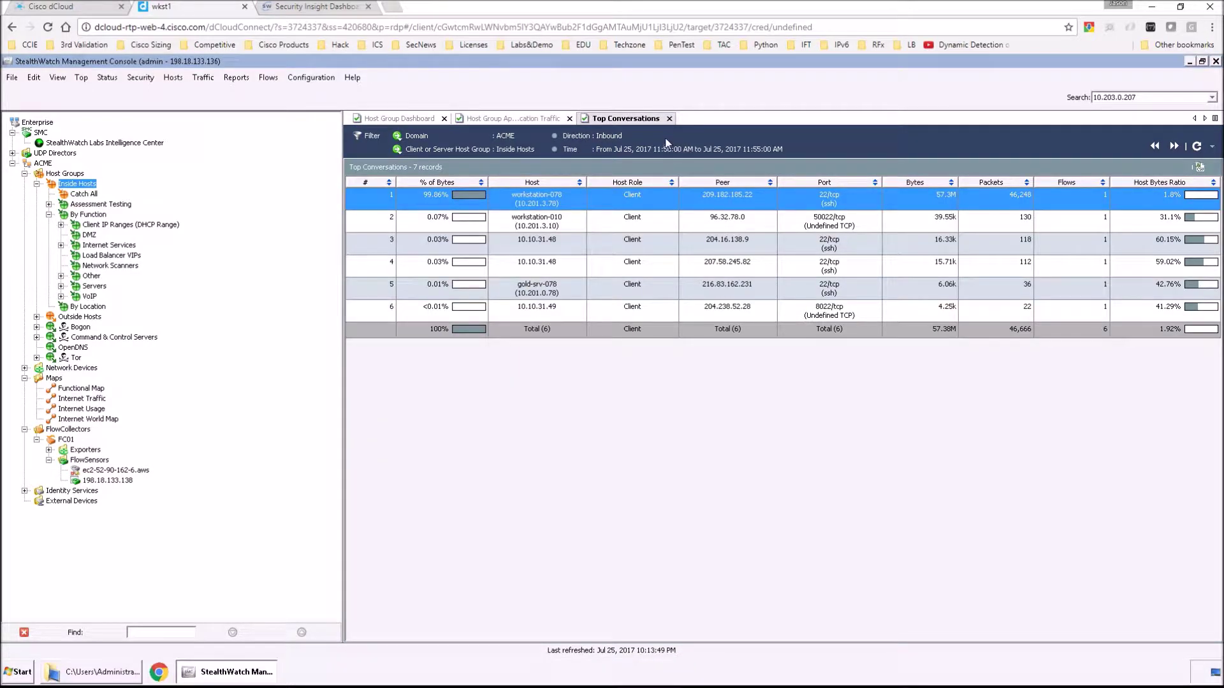
Step: Return to the chart and list top outbound conversations for P2P file traffic at 7:50–7:55 PM
click(669, 119)
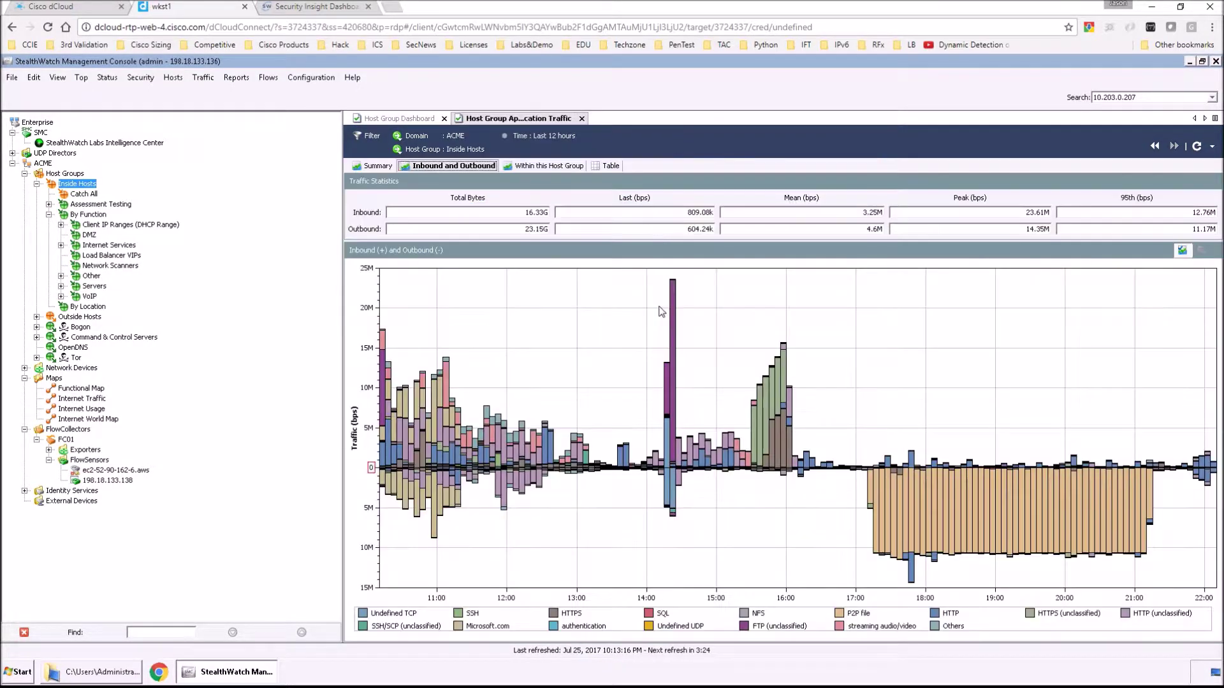
right_click(1058, 528)
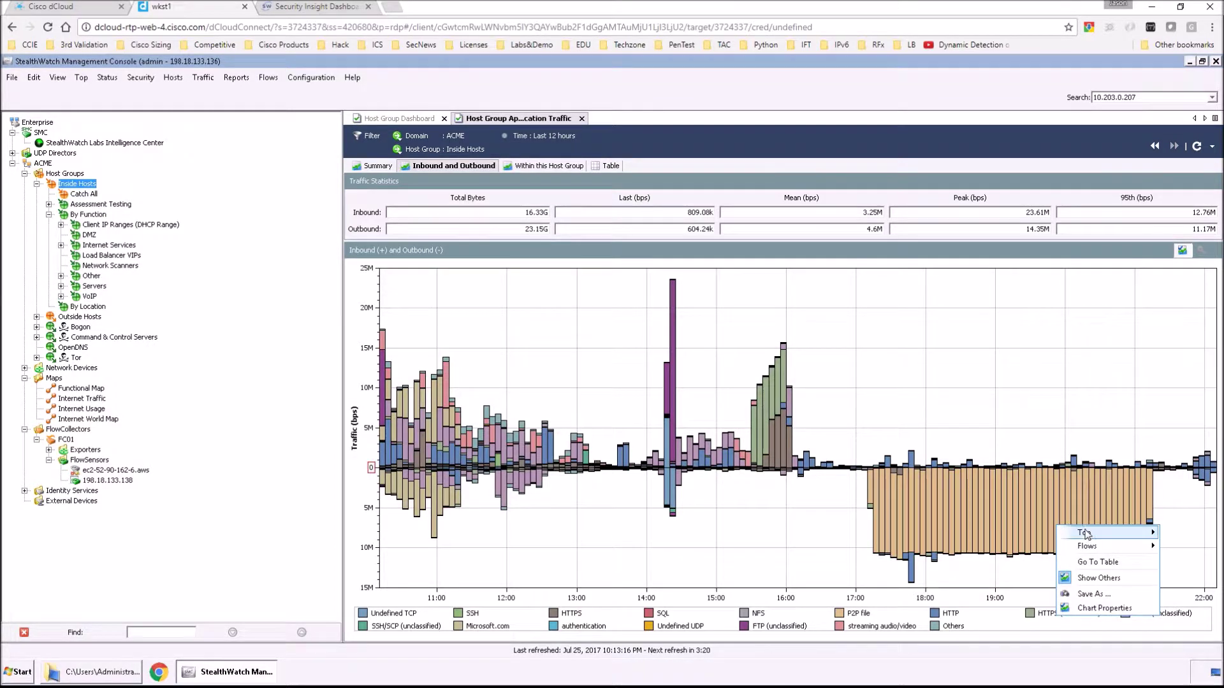
mouse_move(1086, 534)
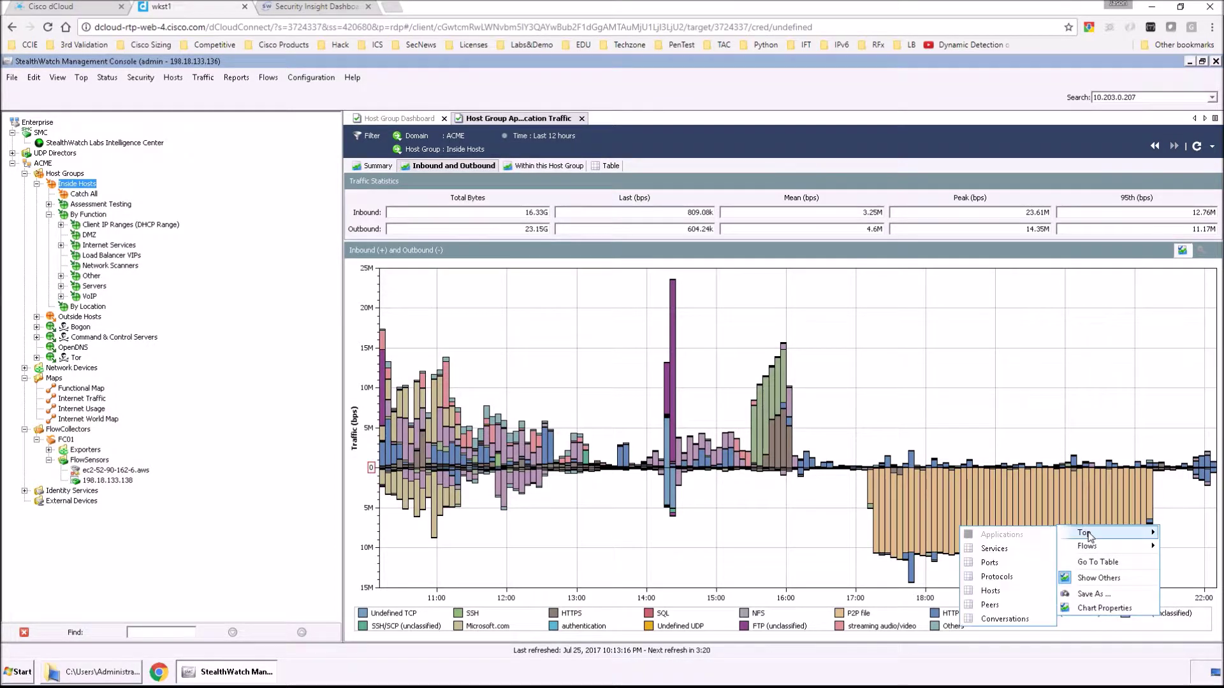
click(1004, 619)
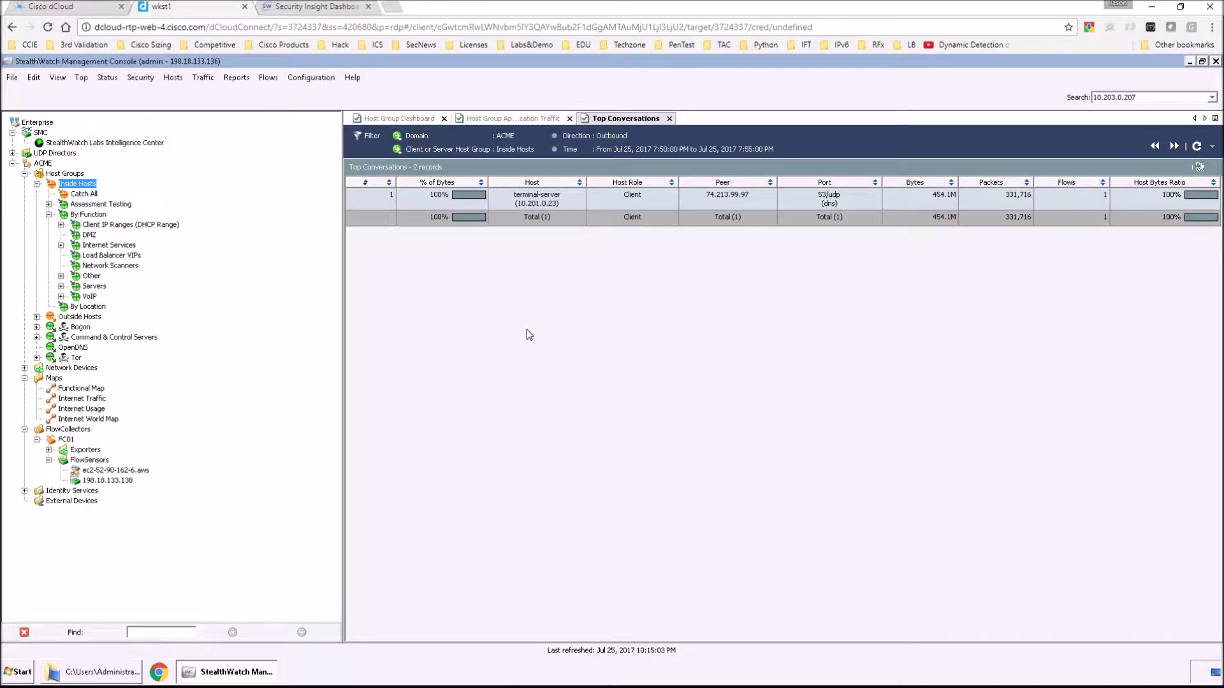
Step: Open the host snapshot for terminal-server (10.201.0.23) and scroll through its active flows
right_click(524, 197)
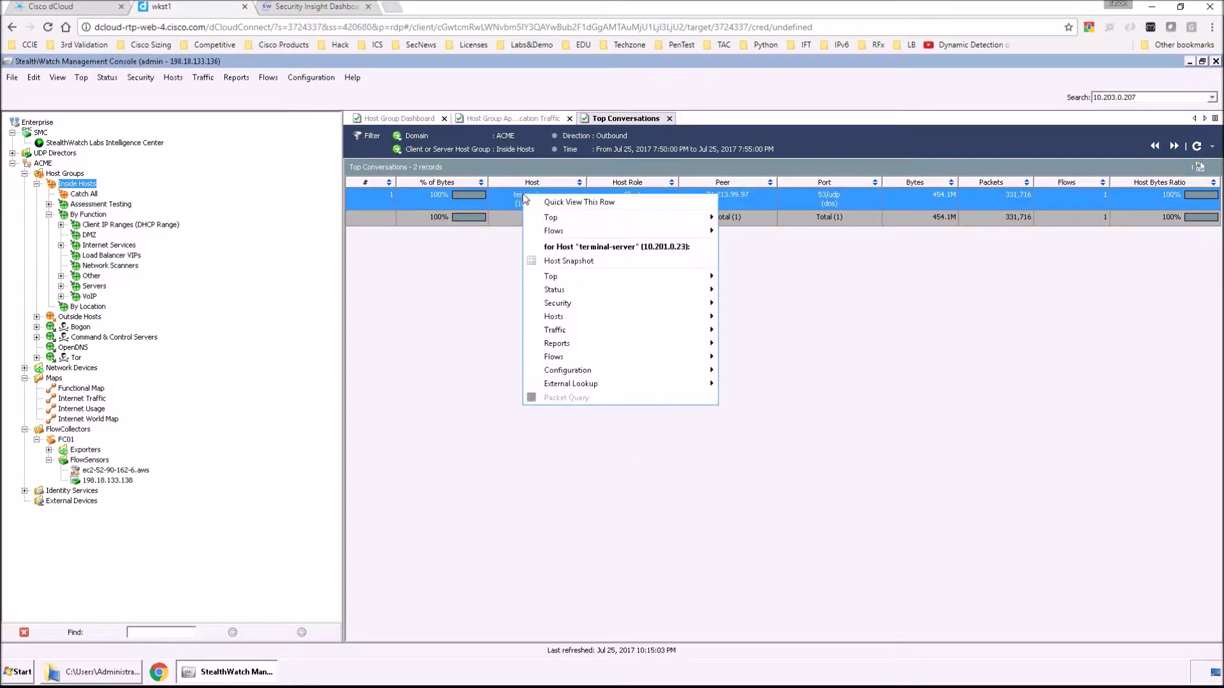
click(576, 262)
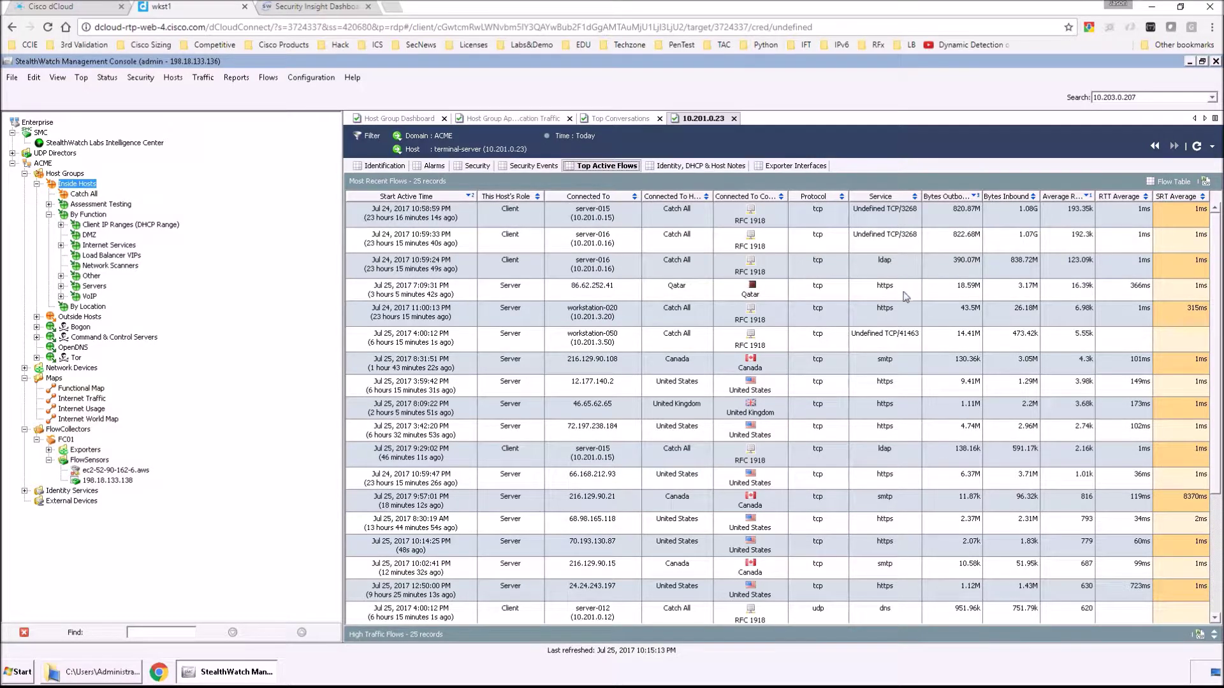
scroll(907, 396, down, 3)
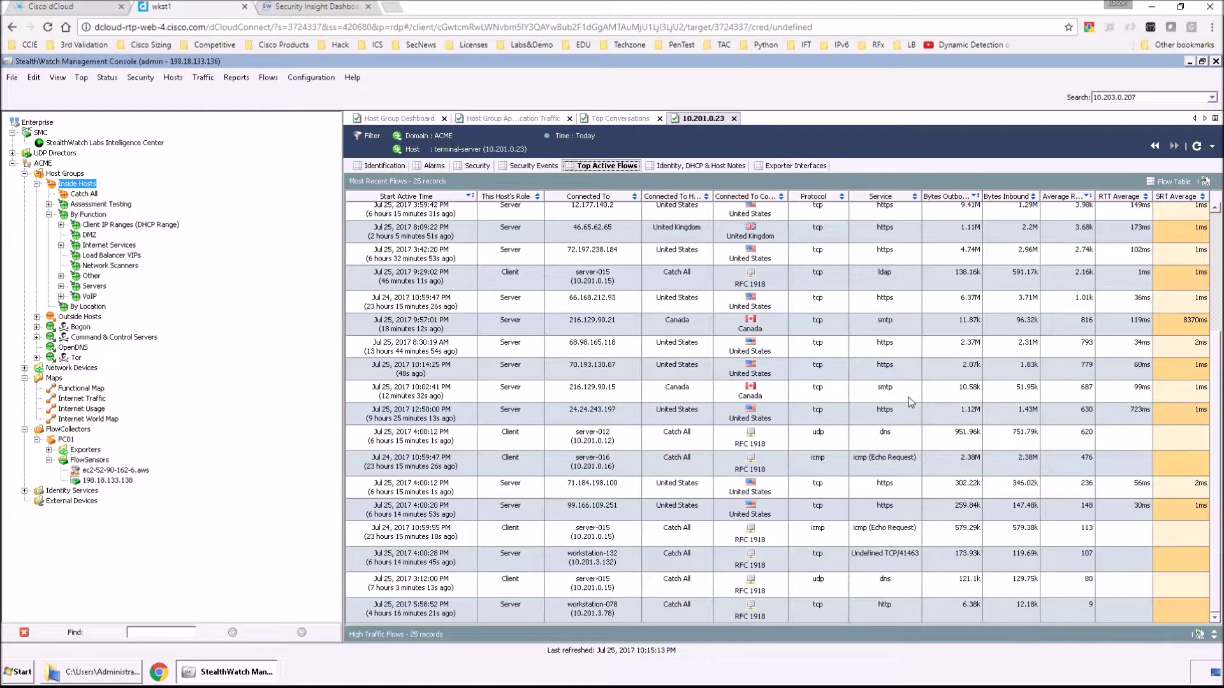
scroll(908, 397, up, 3)
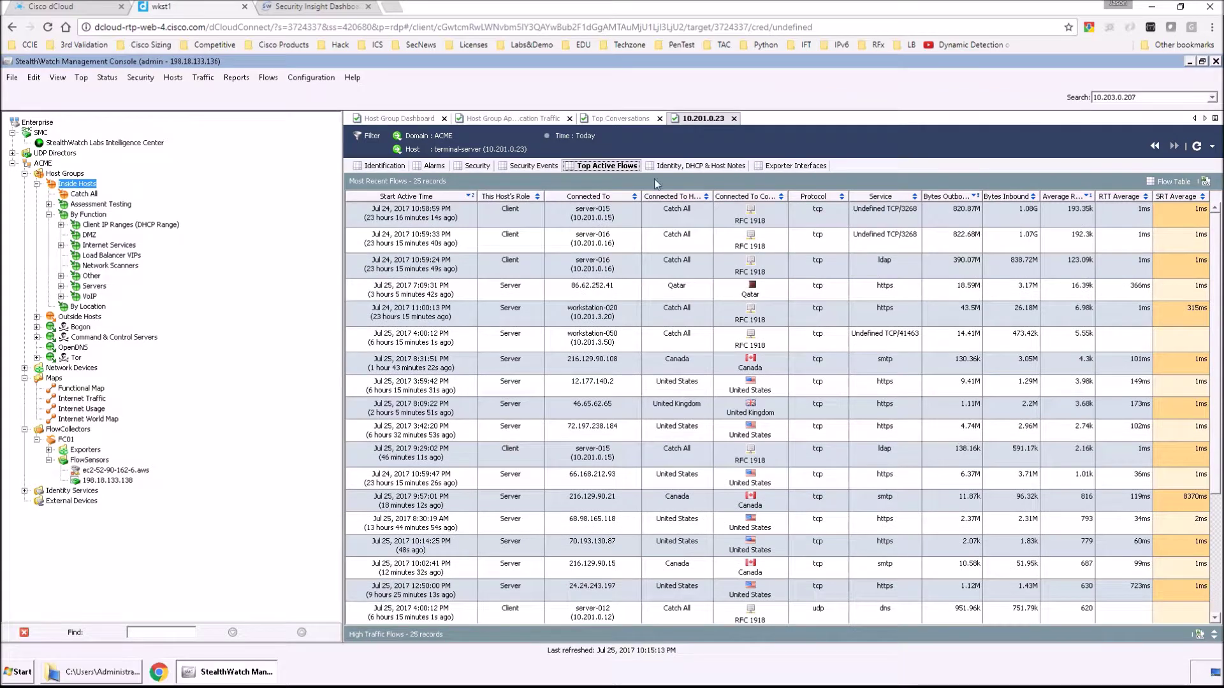
Step: View terminal-server's Identity, DHCP & Host Notes, then scroll its Security Events list
click(680, 167)
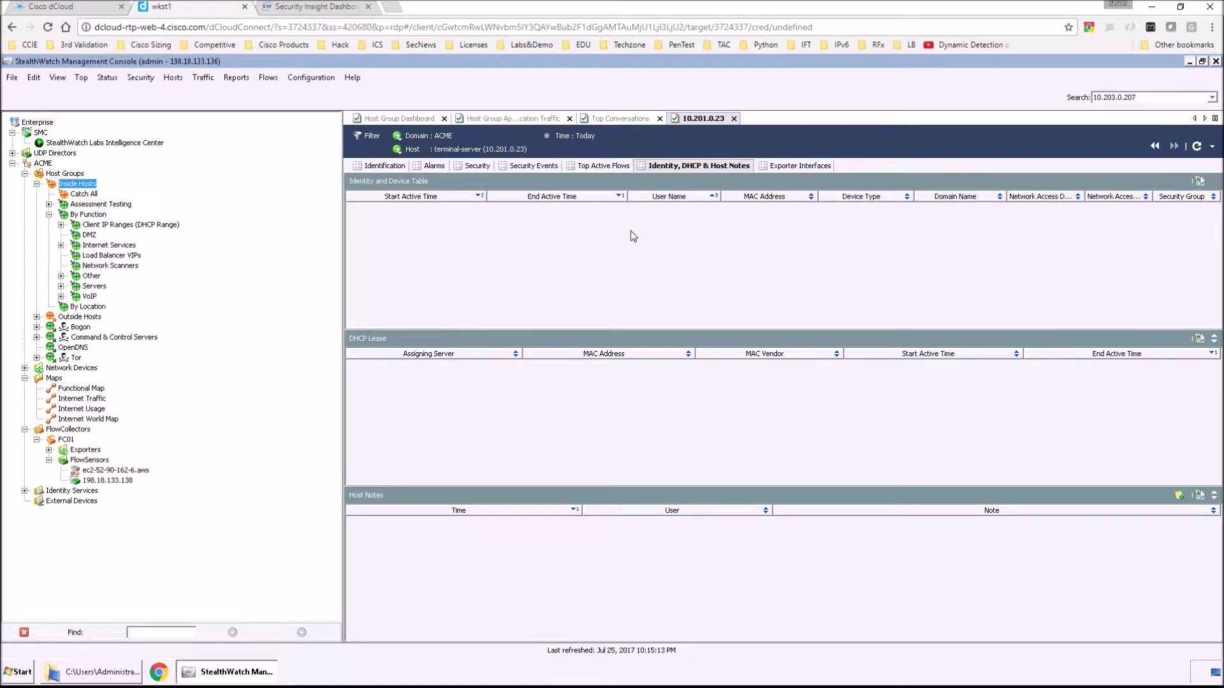
click(518, 167)
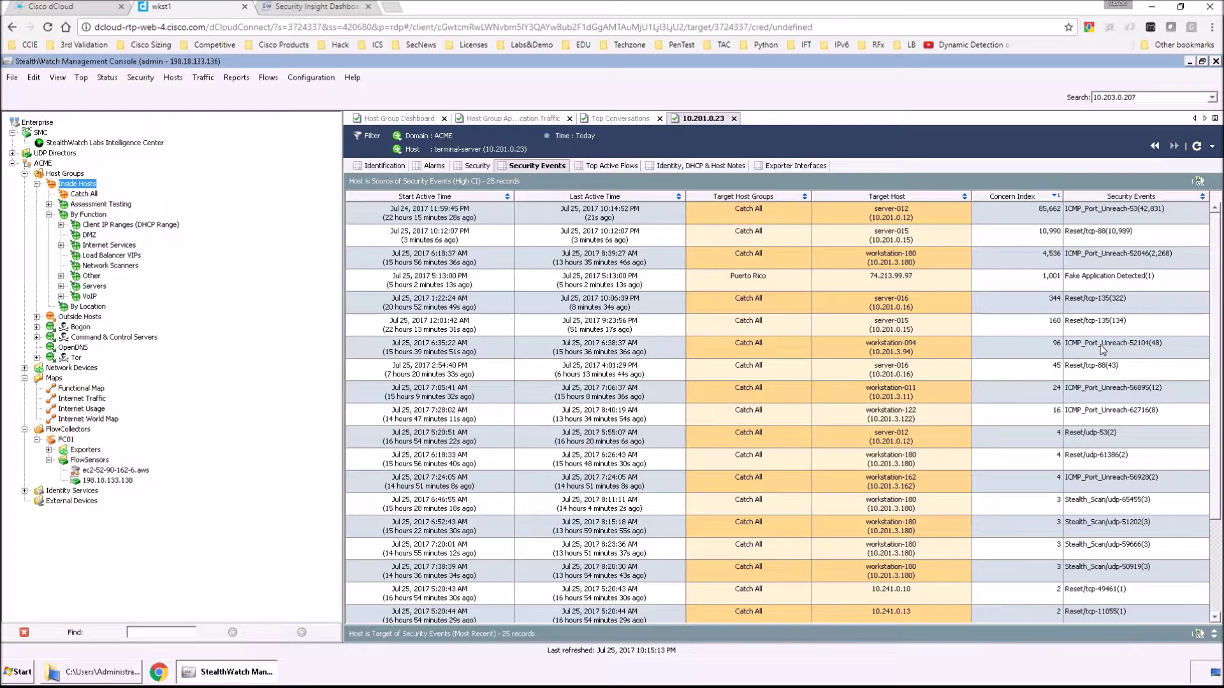
scroll(1083, 462, down, 3)
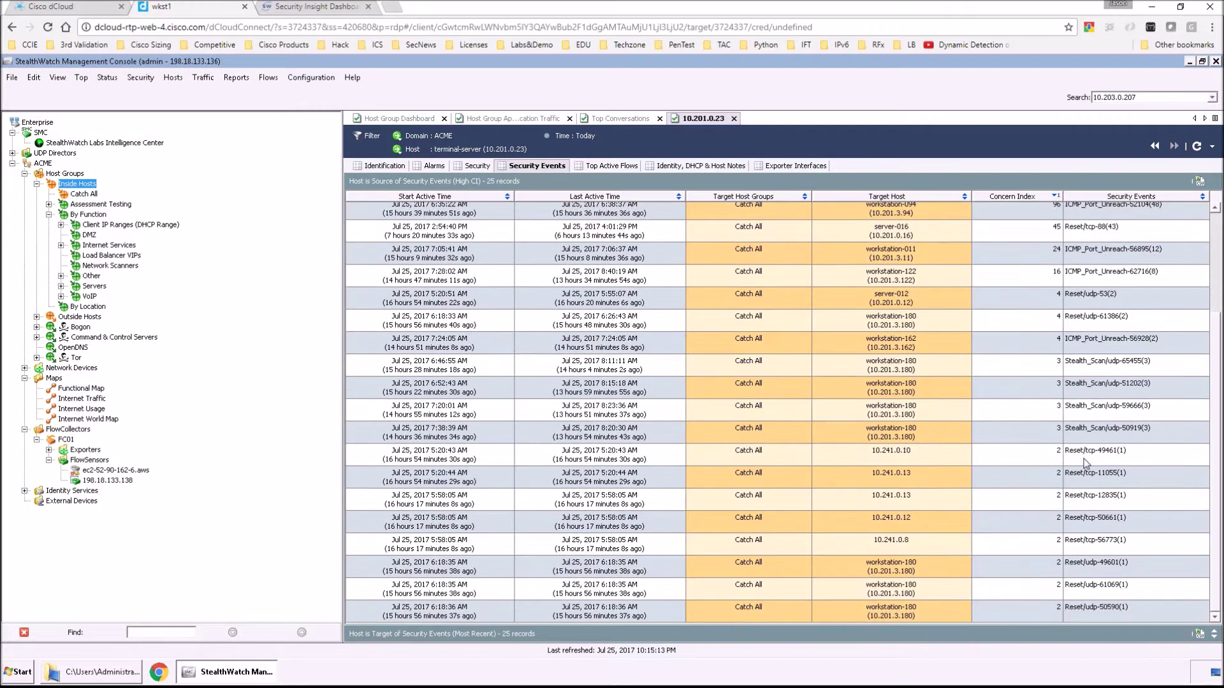
scroll(1086, 466, up, 3)
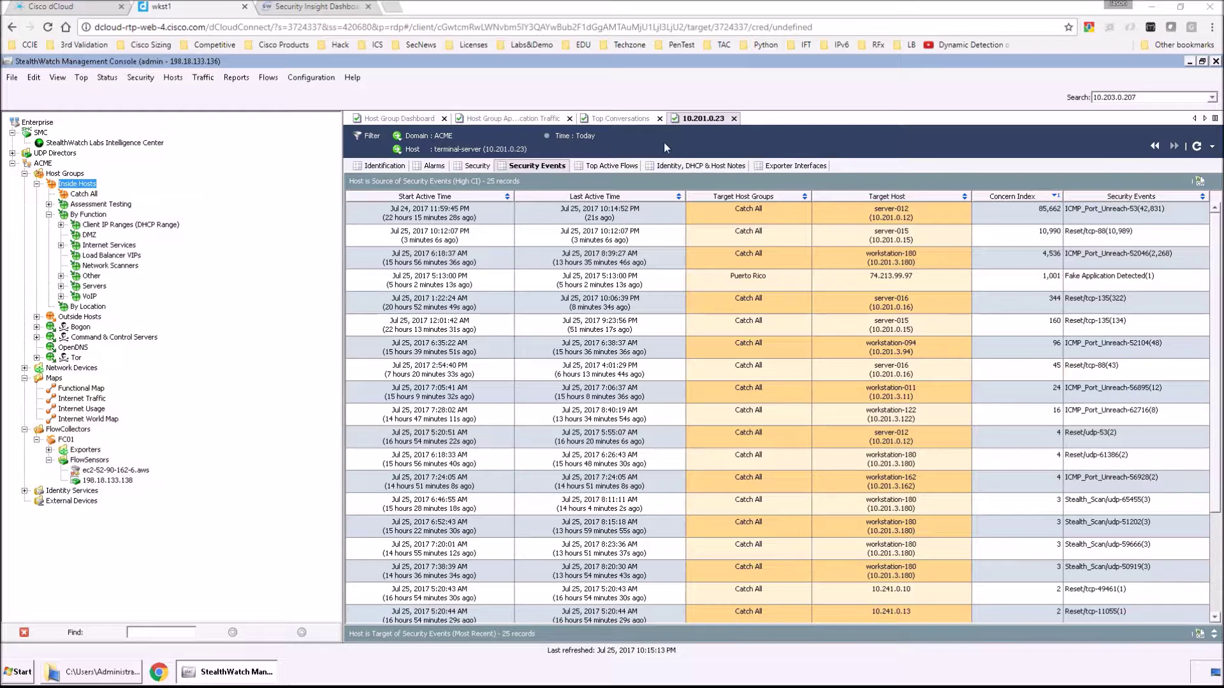
Step: Close the terminal-server snapshot and conversations tabs to return to the traffic chart
click(734, 119)
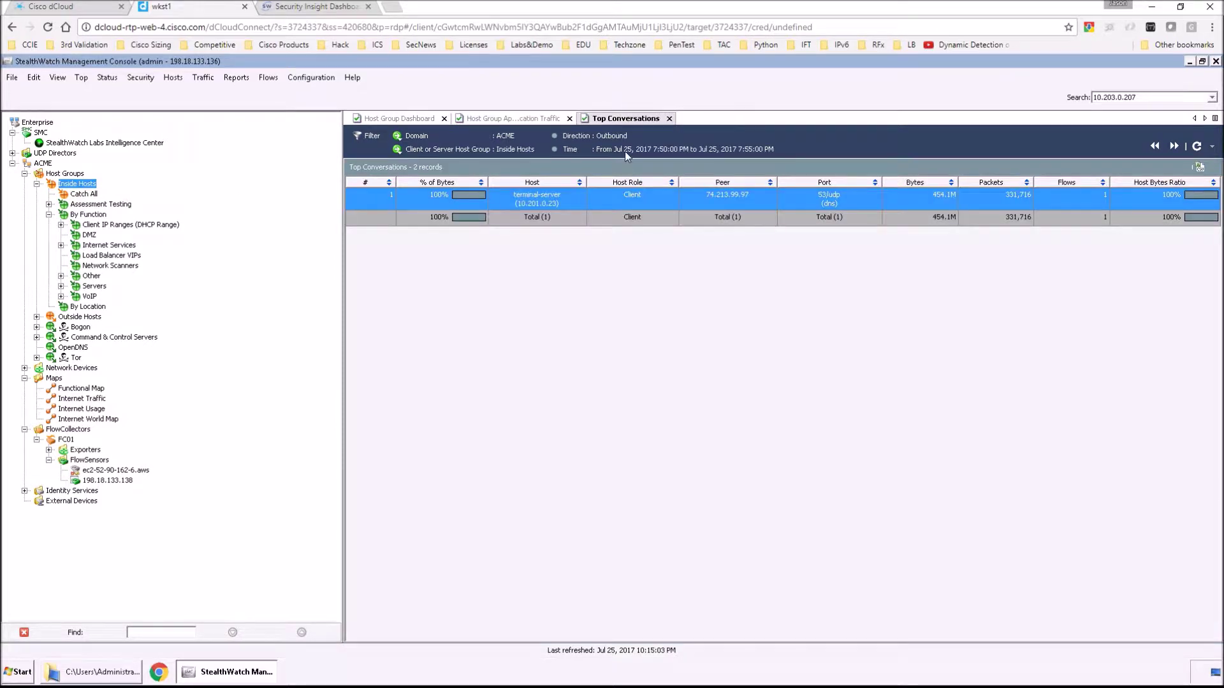
click(670, 119)
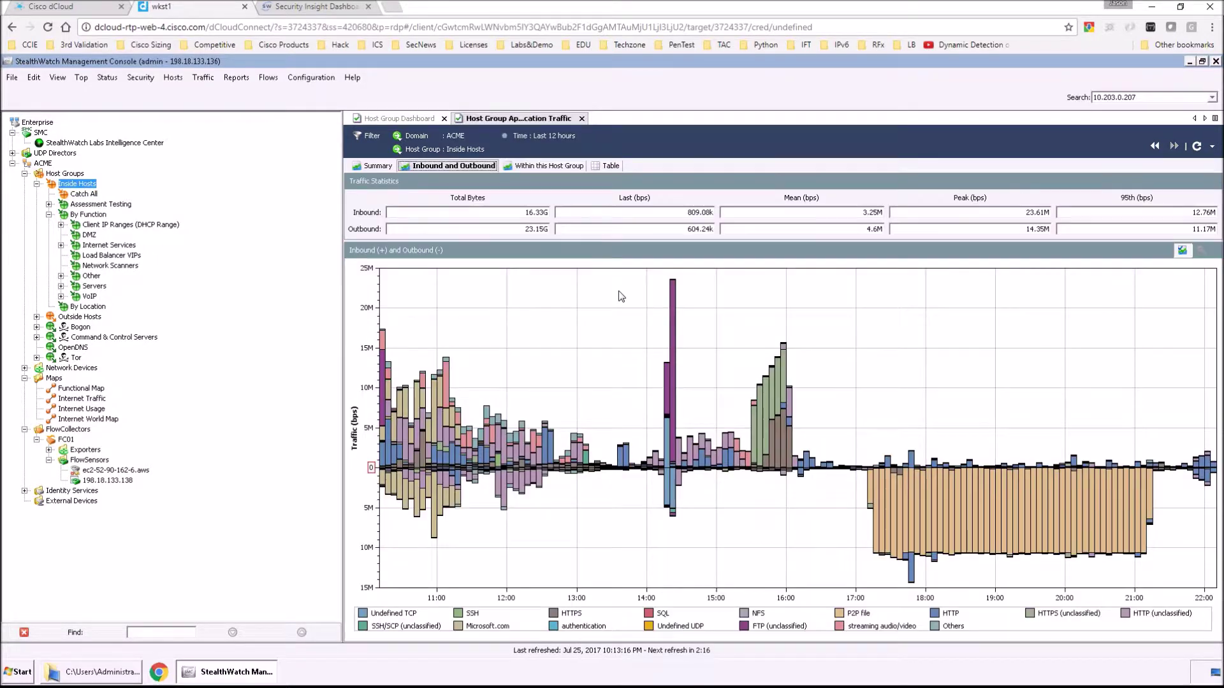
right_click(656, 617)
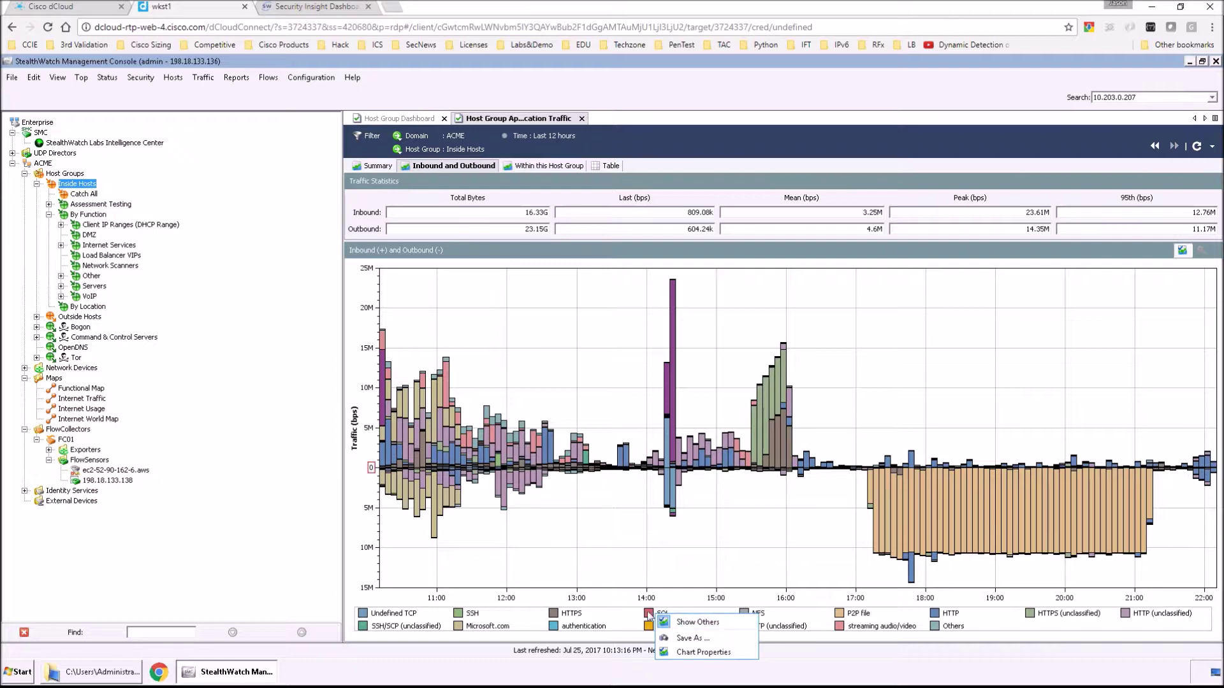
click(650, 617)
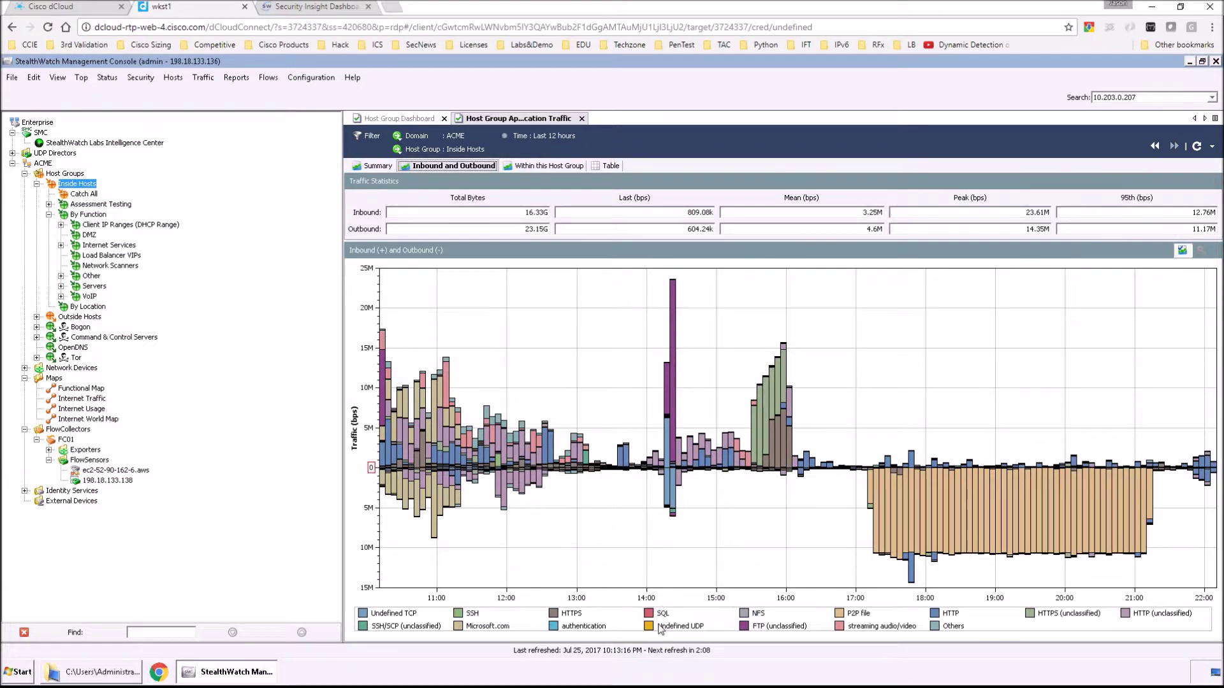
Step: Highlight the SQL series and list top conversations for the FTP spike around 2:25 PM
click(648, 616)
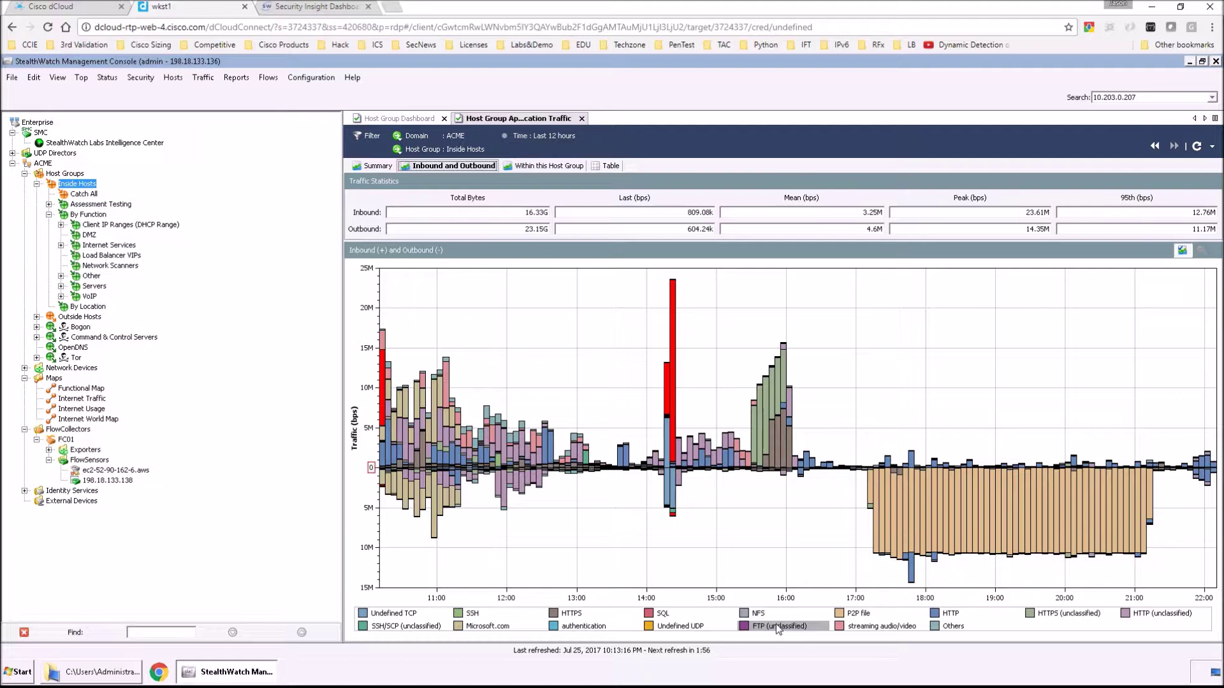
right_click(675, 385)
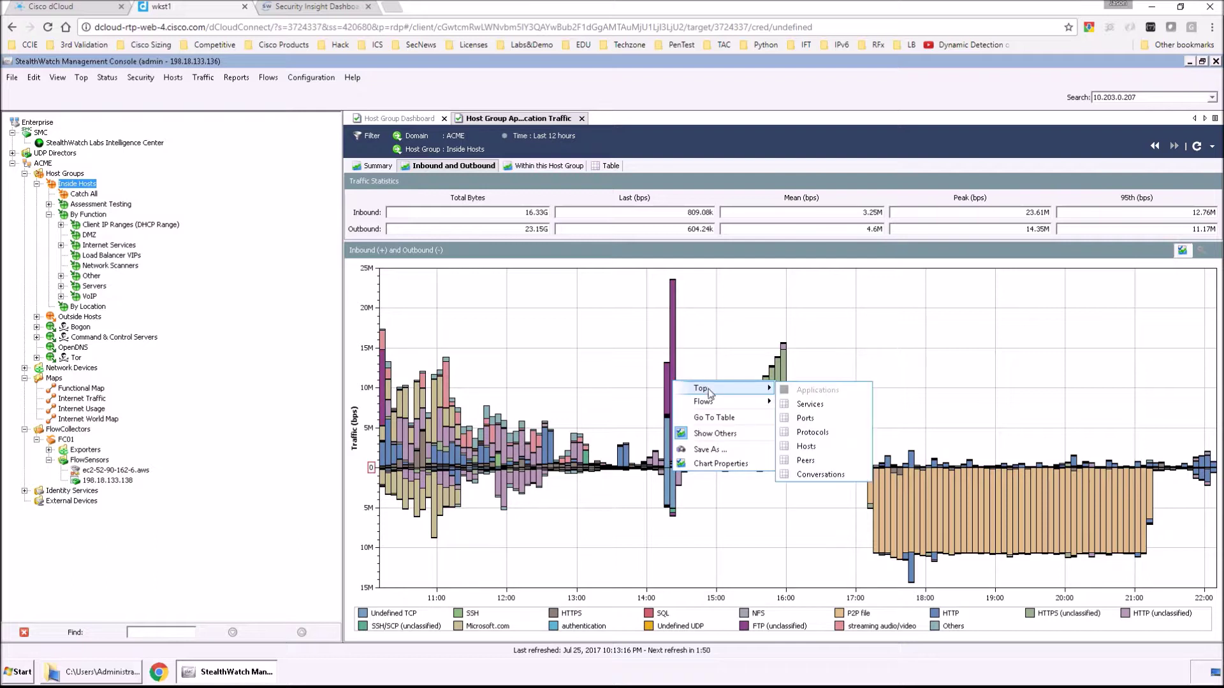
click(820, 475)
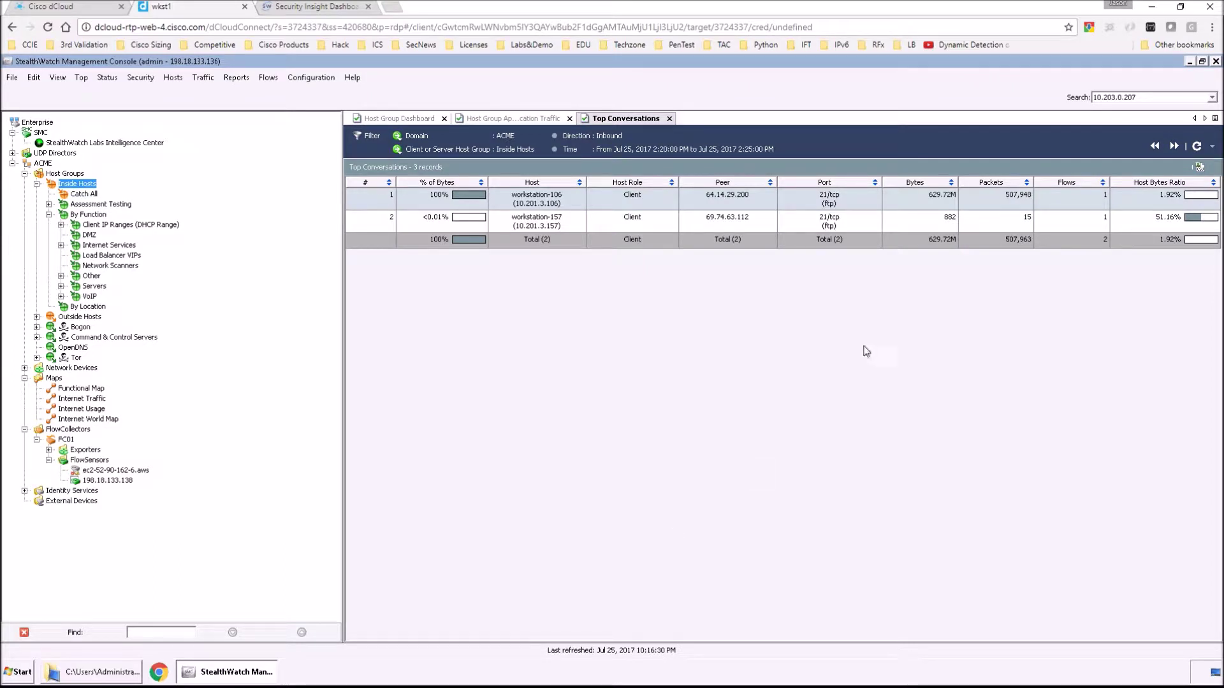
Step: Add an Average Traffic (bps) column, sort it highest first, and select workstation-106
click(545, 208)
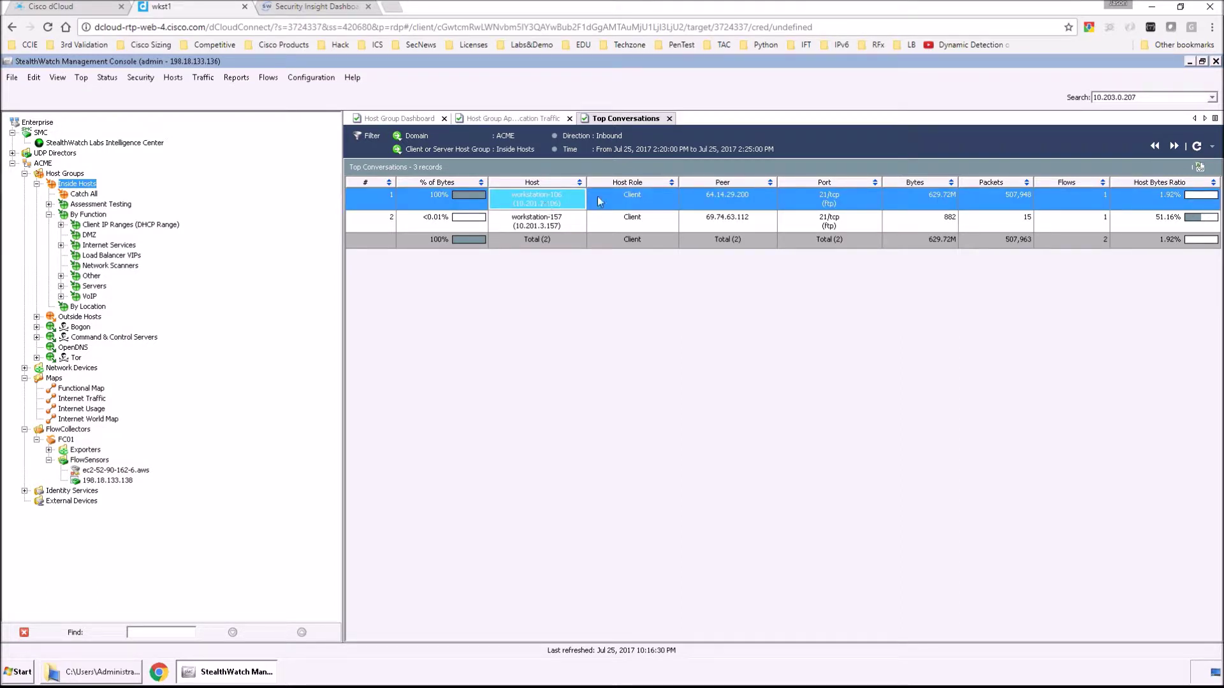
right_click(695, 184)
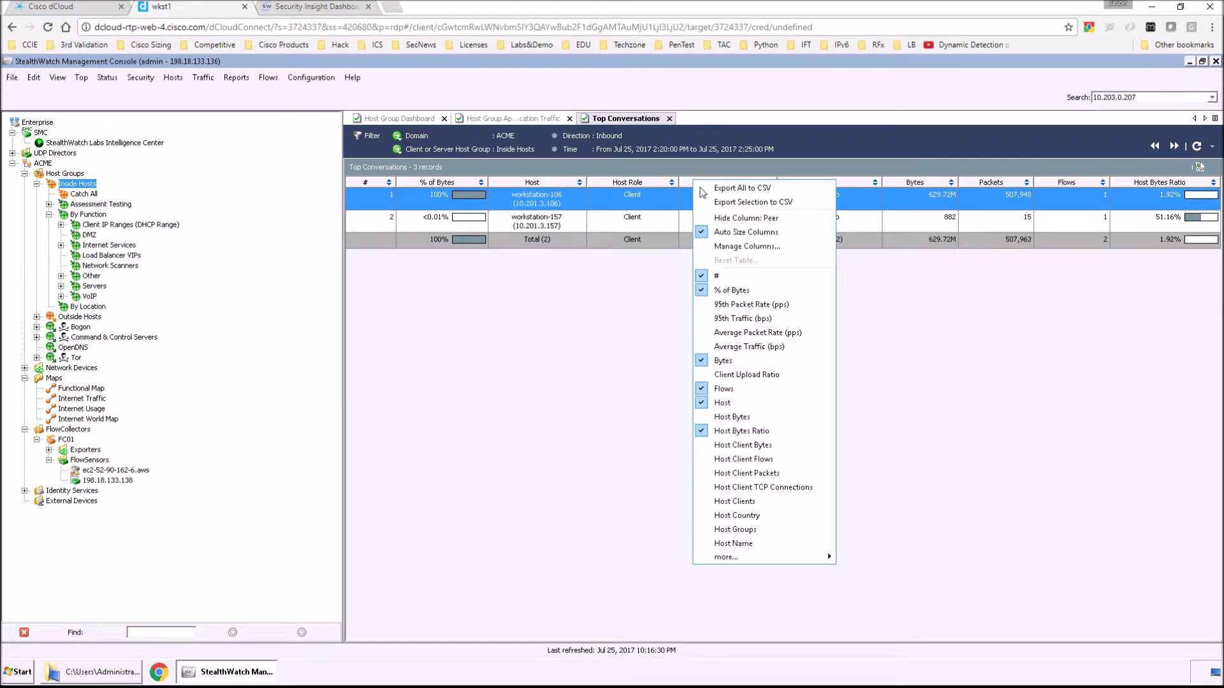
click(745, 347)
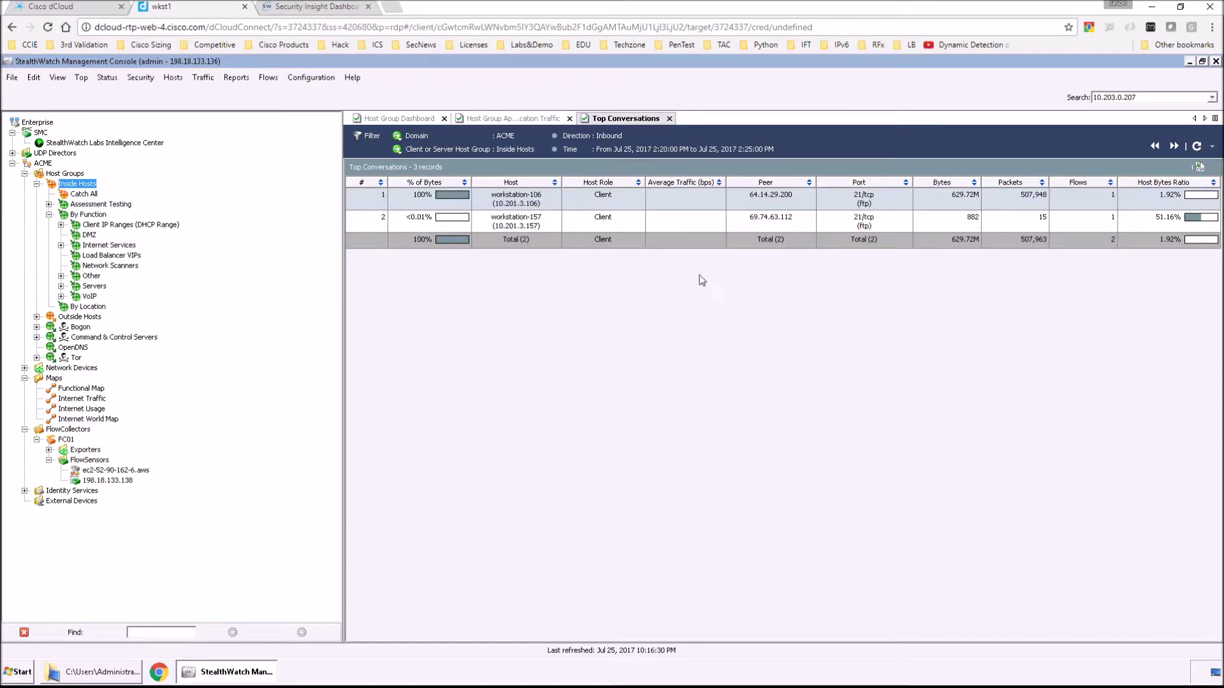
click(679, 185)
click(679, 185)
click(506, 204)
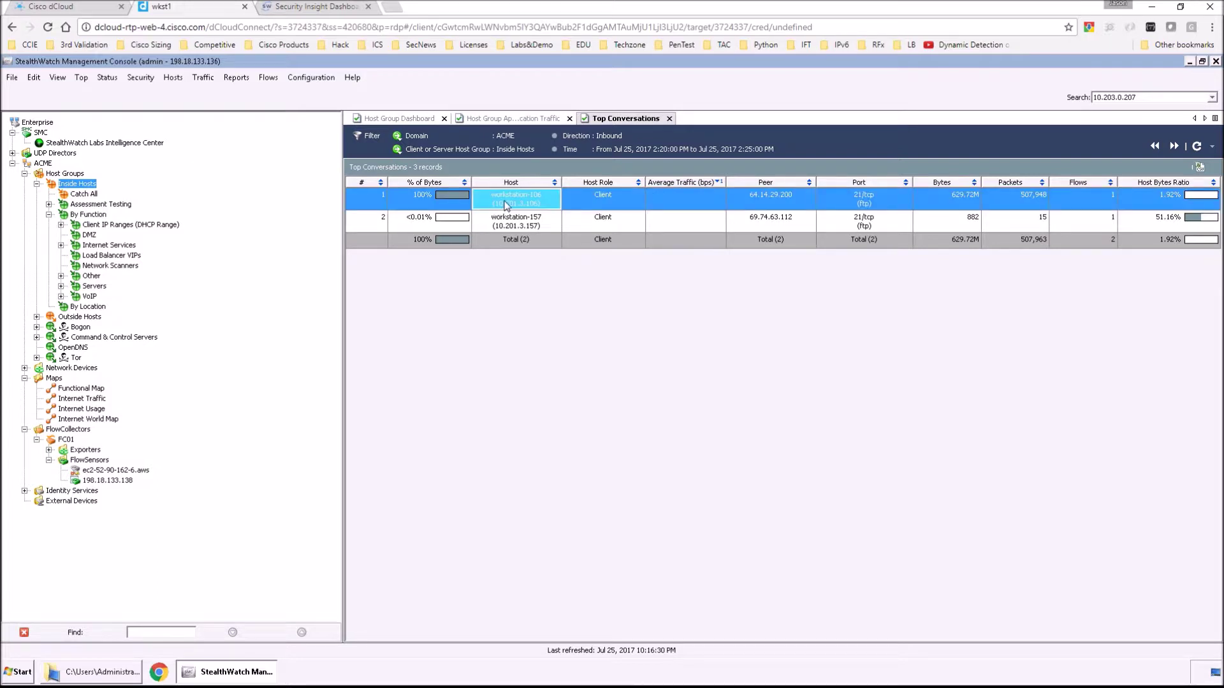
Step: Open workstation-106's Flow Table and scroll across the 64.14.29.200 FTP flow's columns
right_click(506, 204)
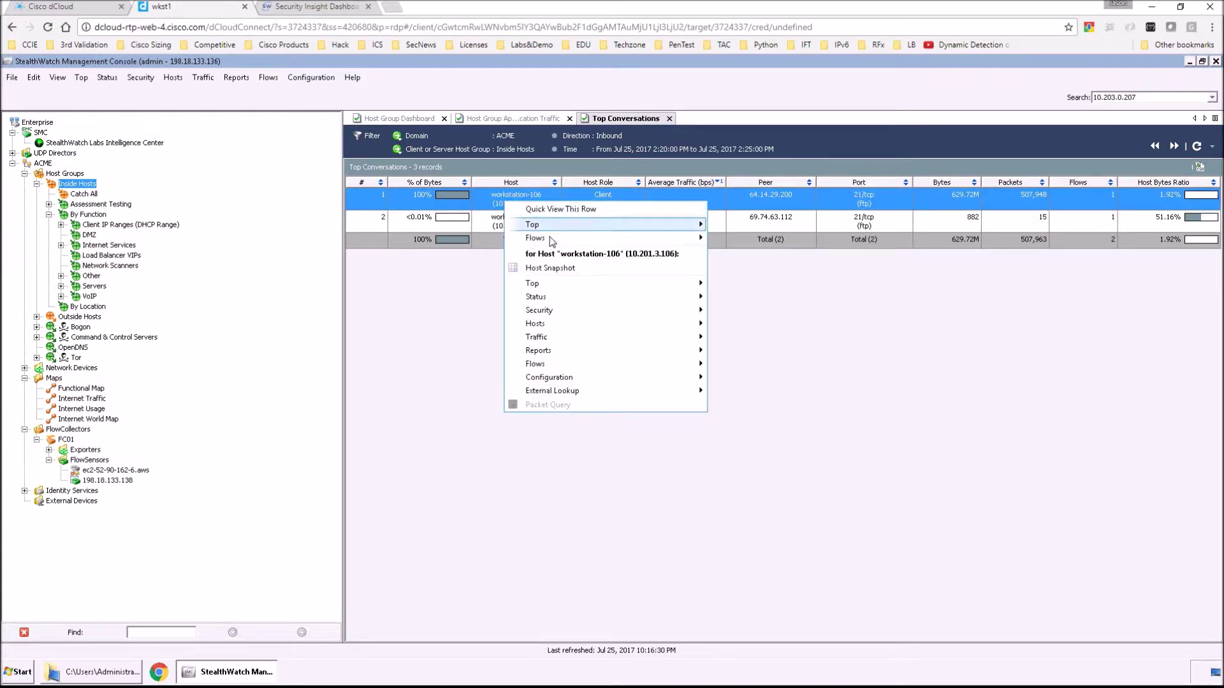
mouse_move(676, 239)
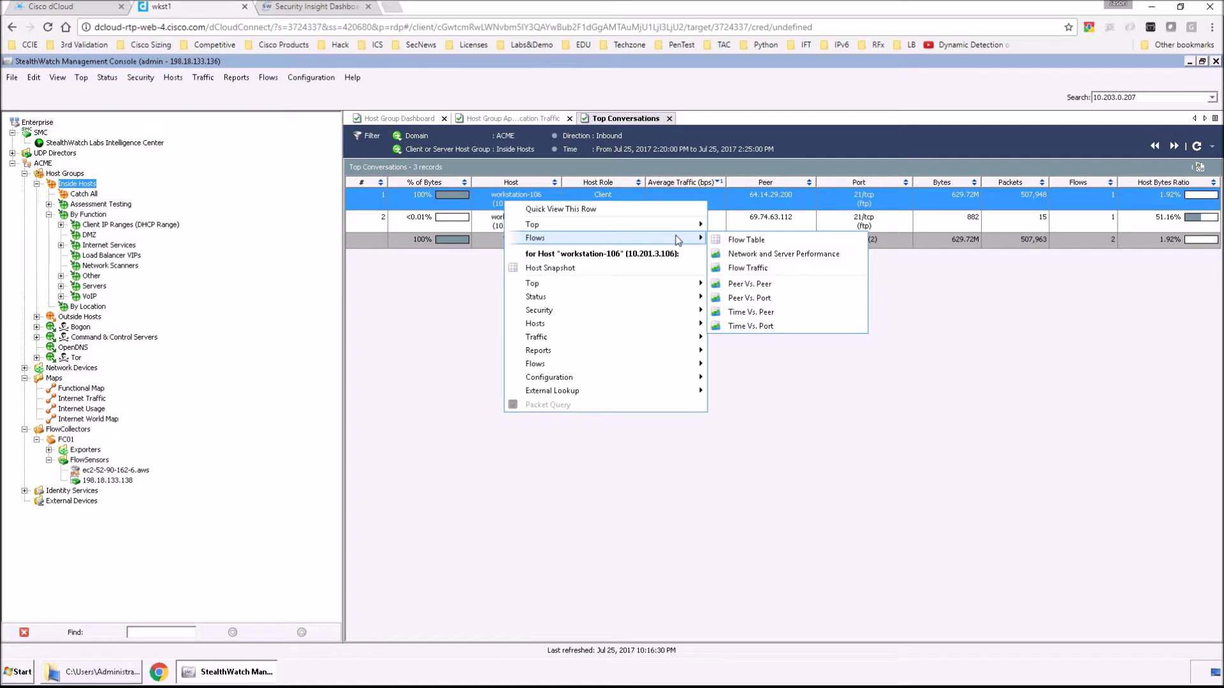
click(738, 245)
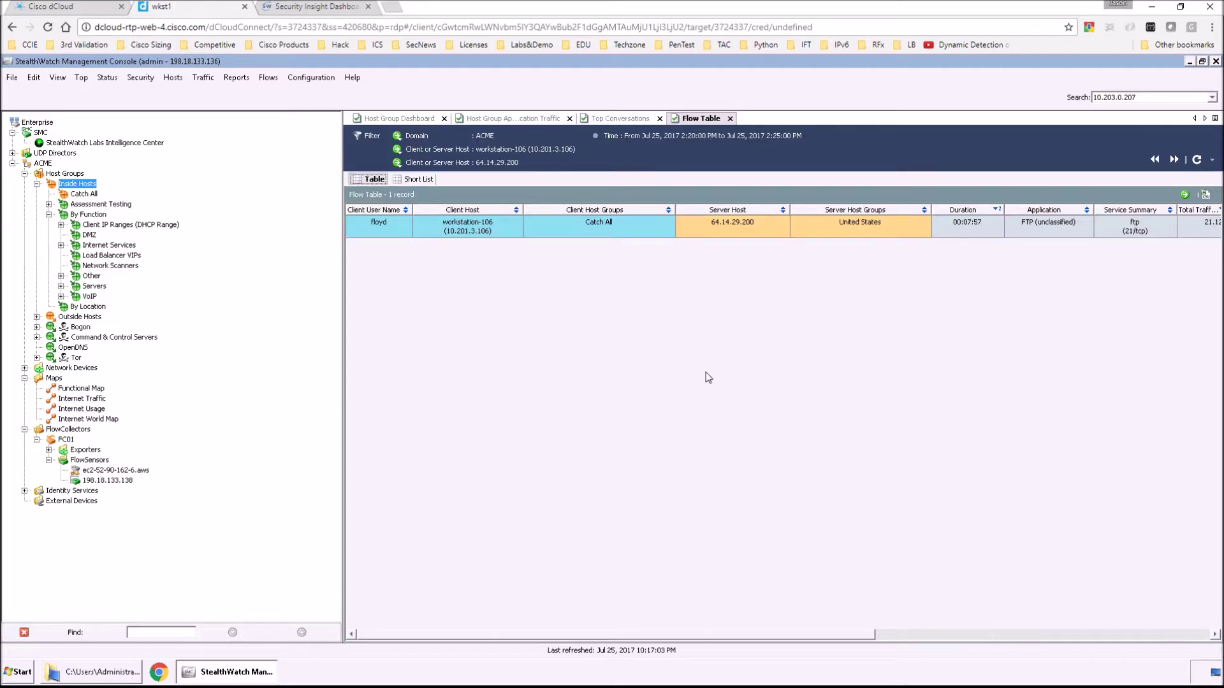
click(481, 238)
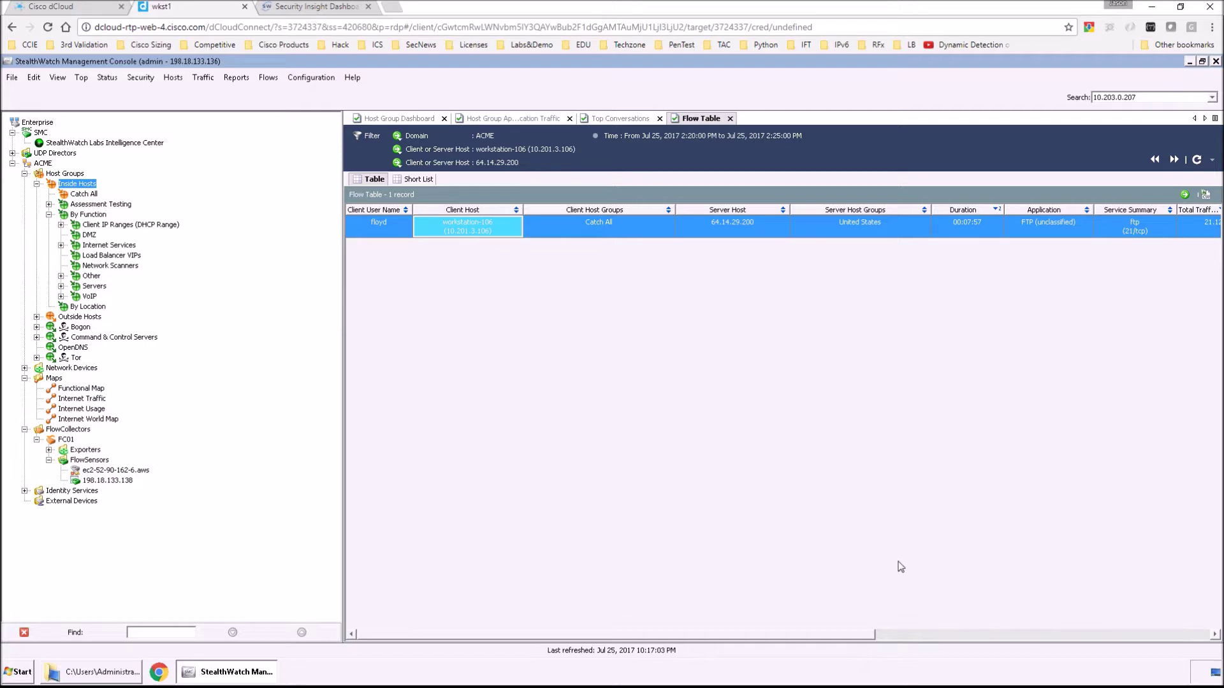
drag(878, 638, 1210, 632)
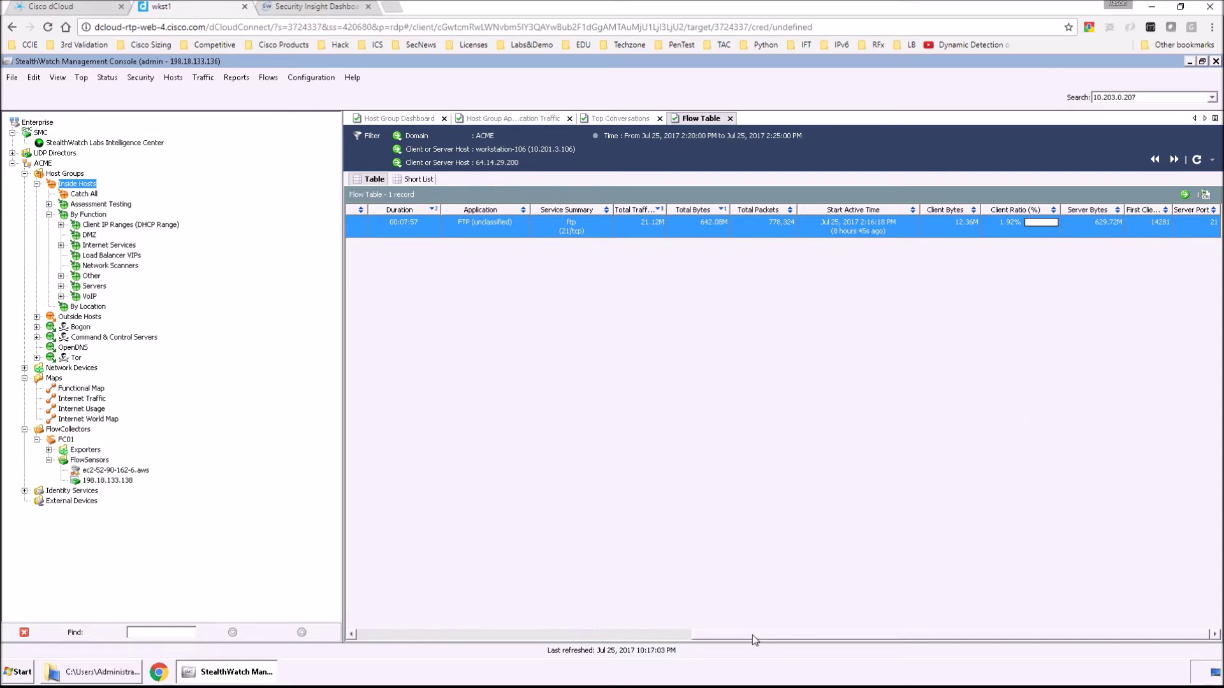
drag(752, 639, 379, 641)
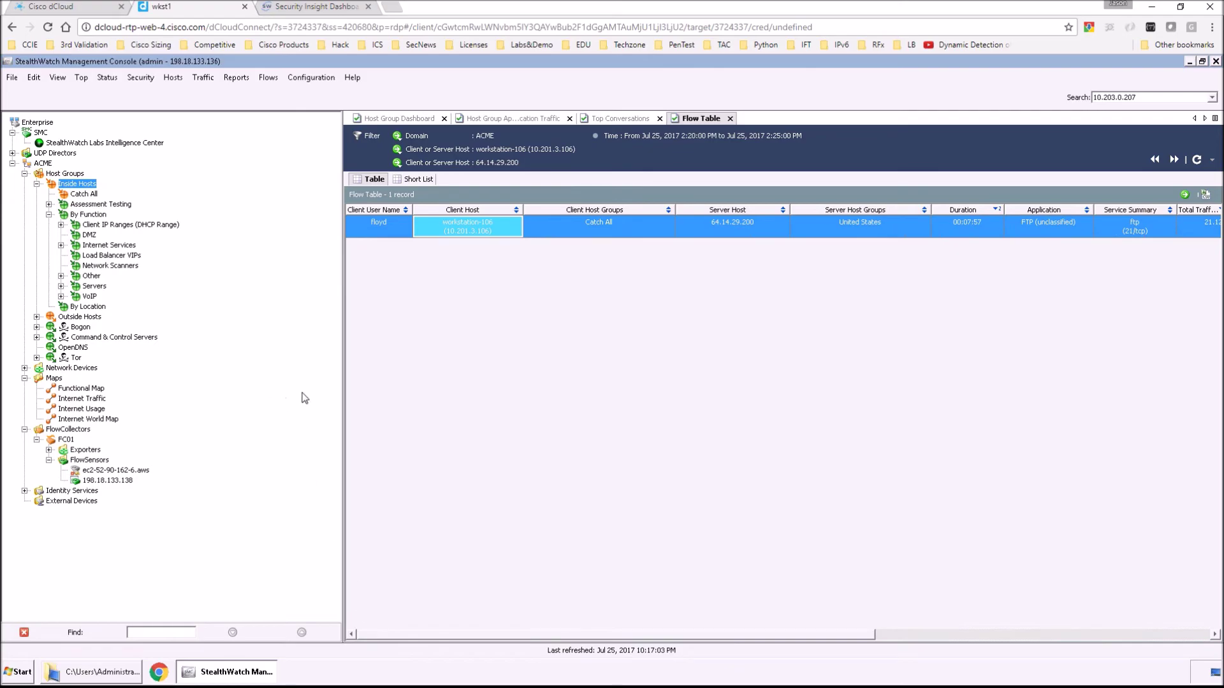